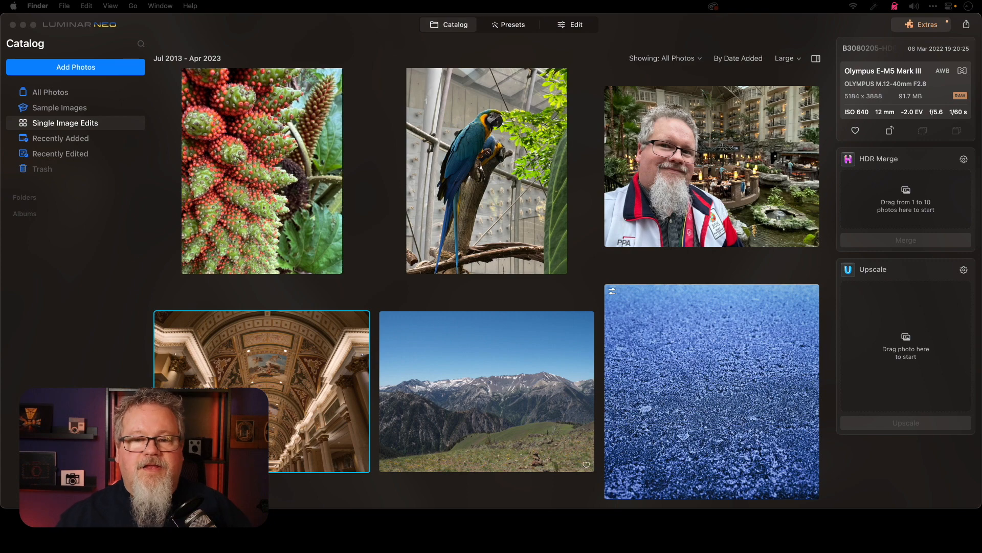
Open the hot-air balloon photo from the Single Image Edits collection for editing
scroll(490, 287, up, 5)
double_click(289, 169)
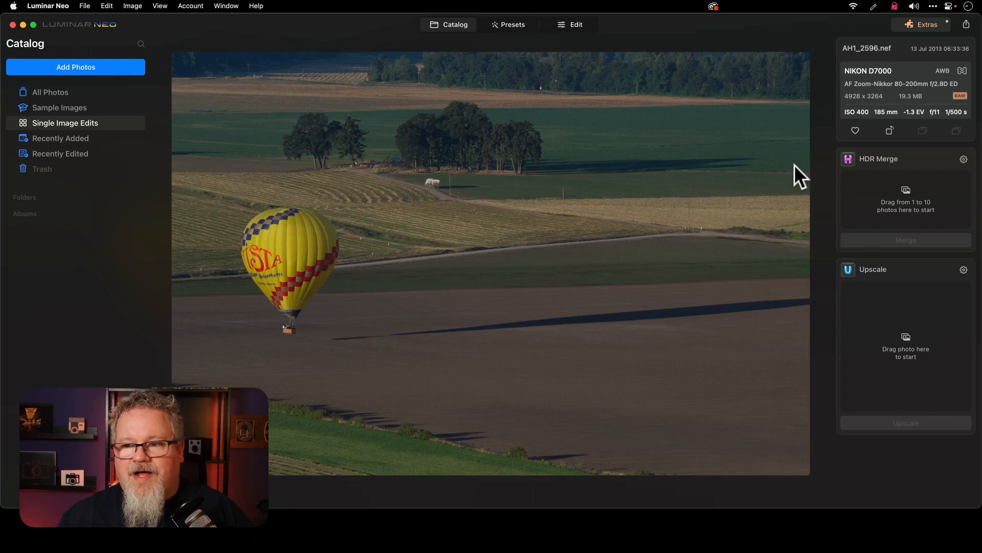
click(569, 24)
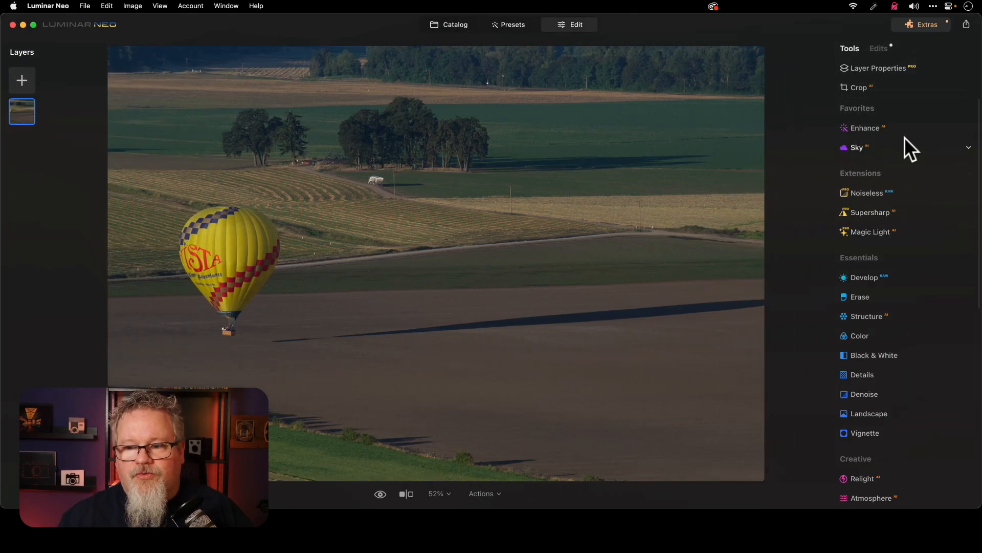
Apply the Enhance adjustment to the balloon photo with Accent set to 72
scroll(905, 302, down, 10)
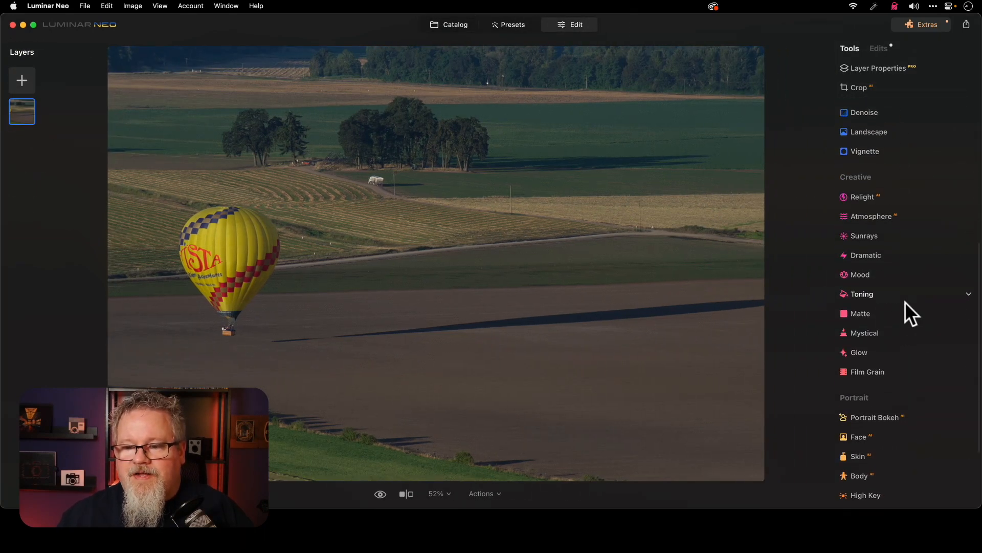
scroll(904, 302, up, 10)
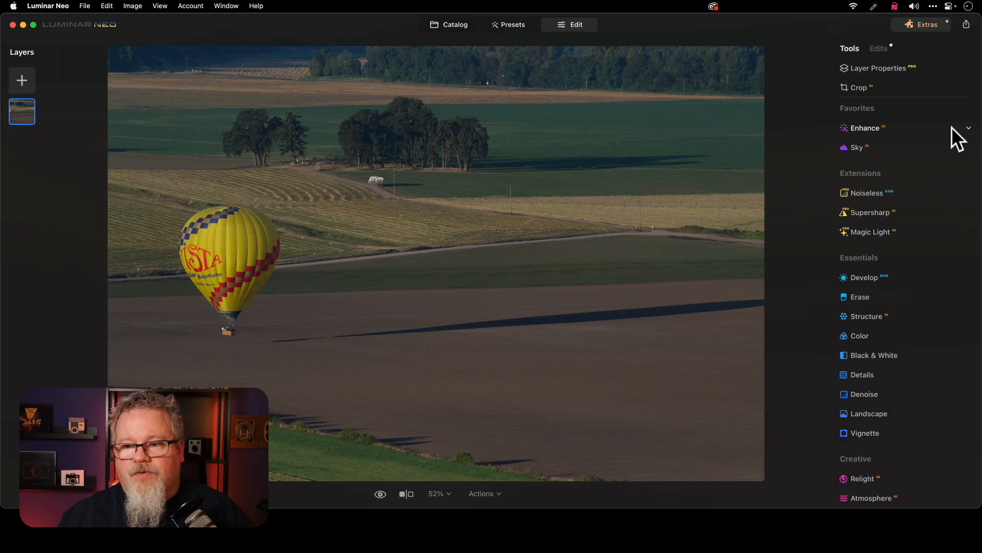
click(952, 128)
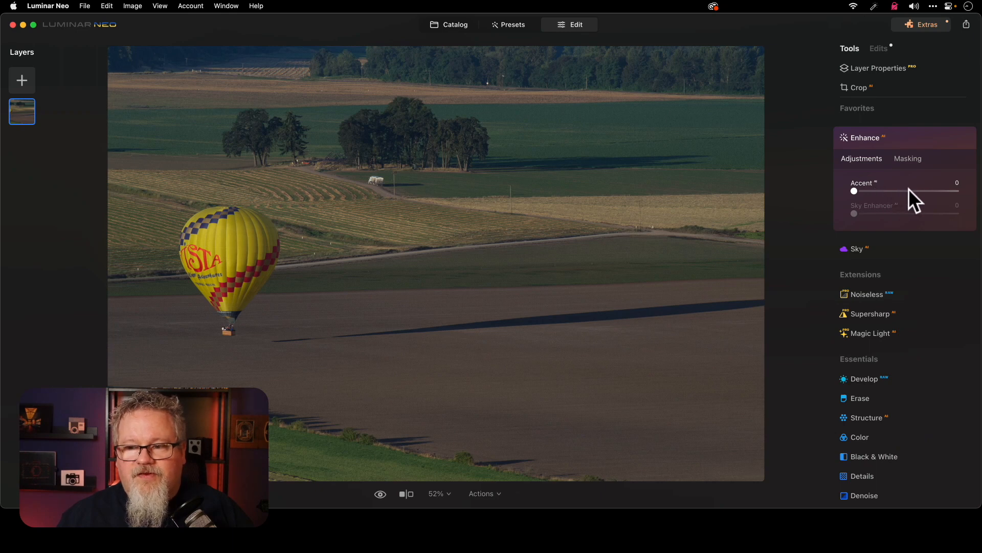
click(928, 190)
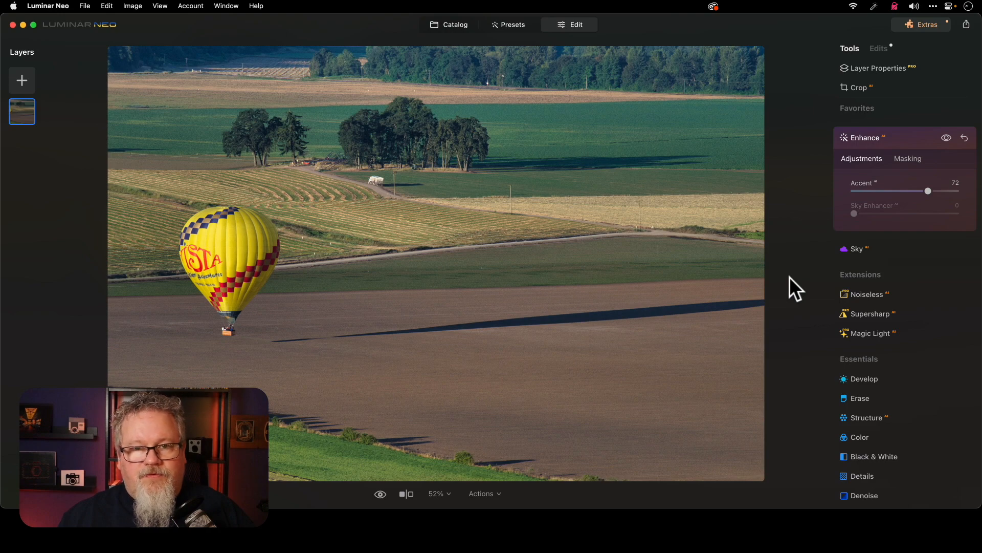
Remove the small reddish object beside the trees using the Erase tool with a brush size of 10
scroll(931, 358, down, 5)
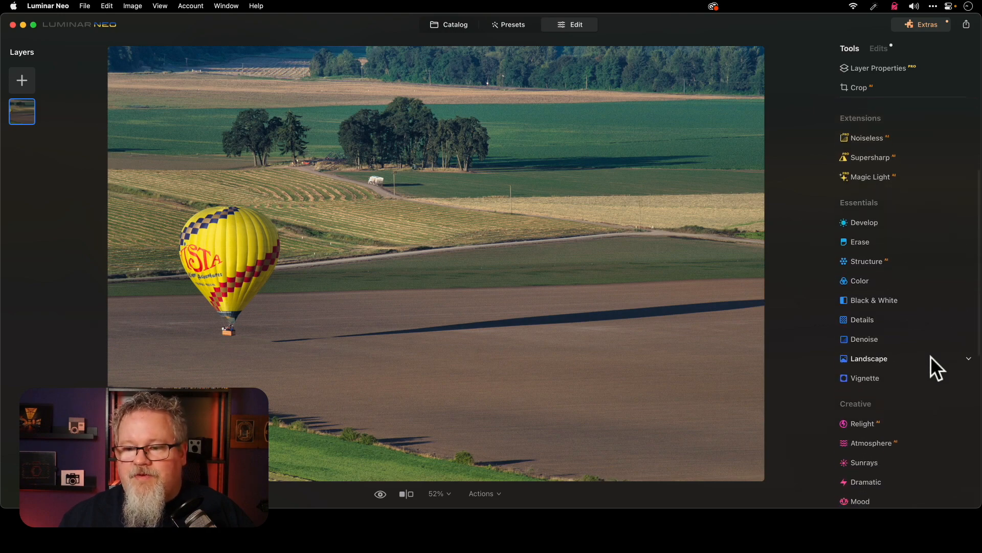
click(869, 237)
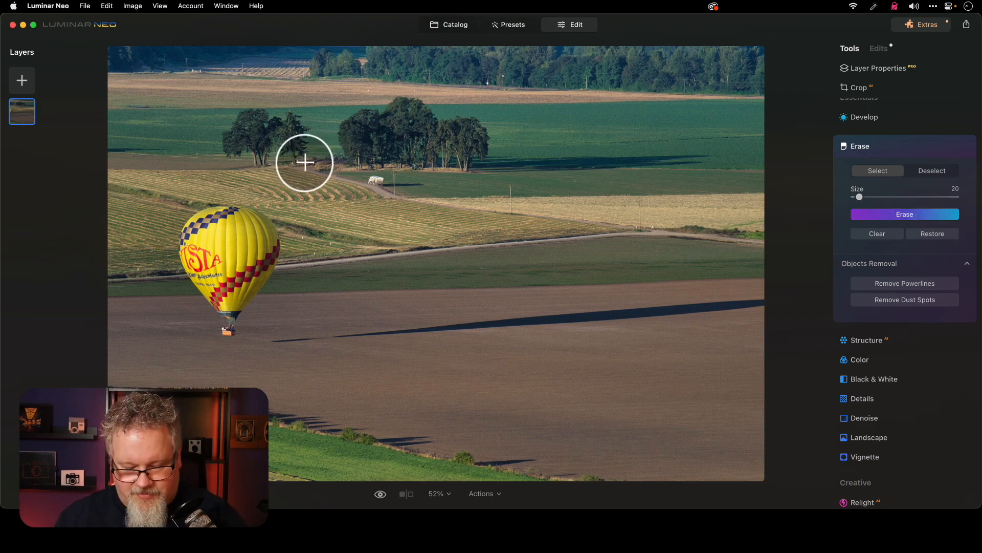
key(bracketleft)
key(bracketleft)
key(bracketleft)
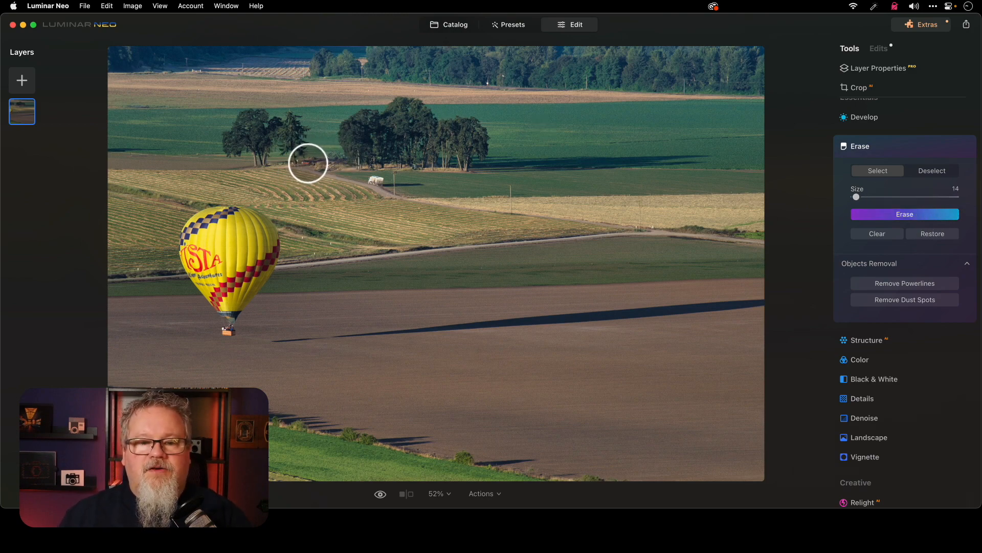
key(bracketleft)
key(bracketleft)
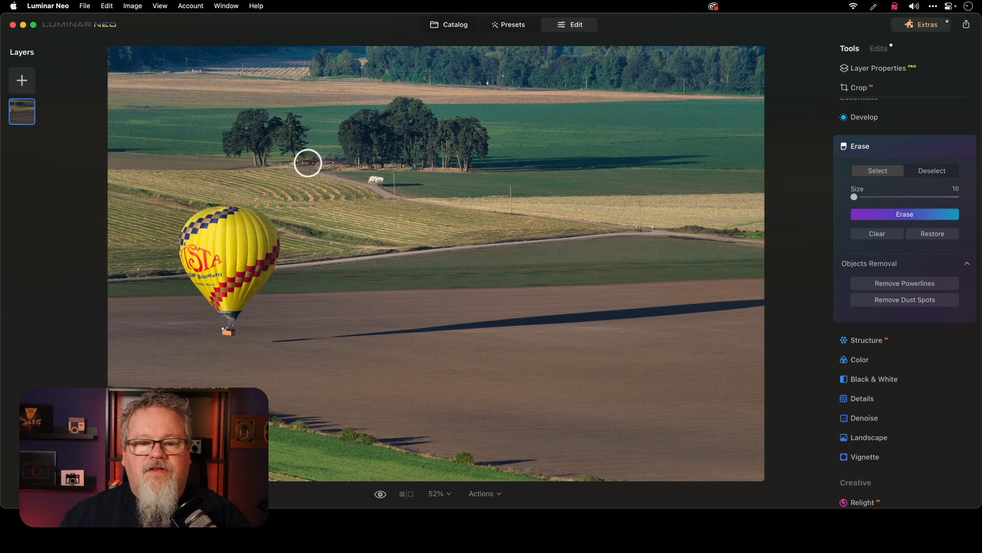
drag(308, 163, 305, 163)
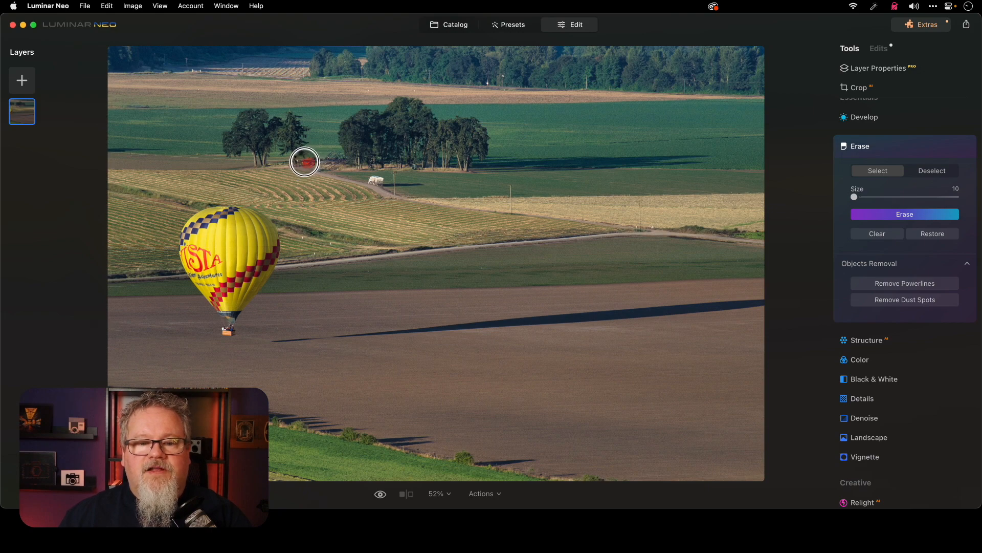
click(914, 215)
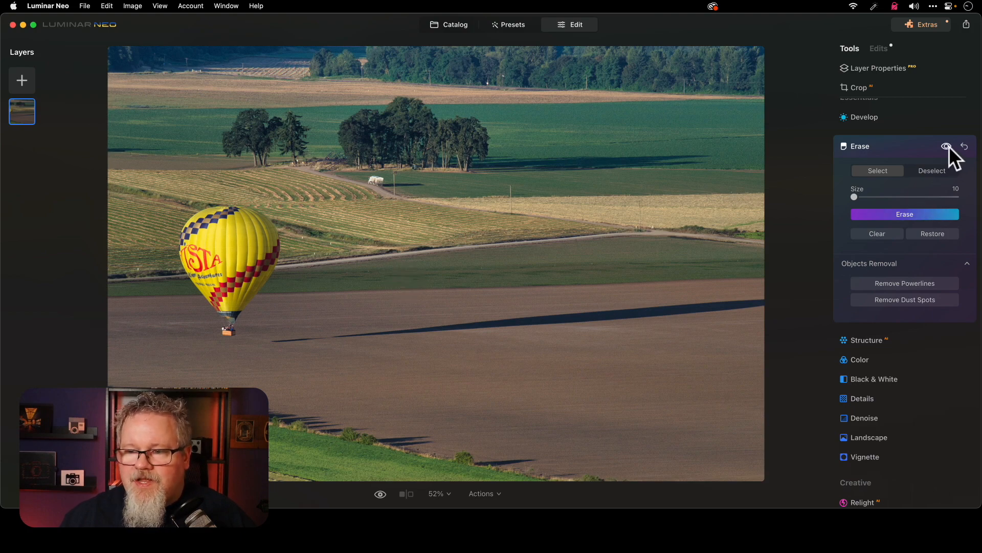
click(905, 147)
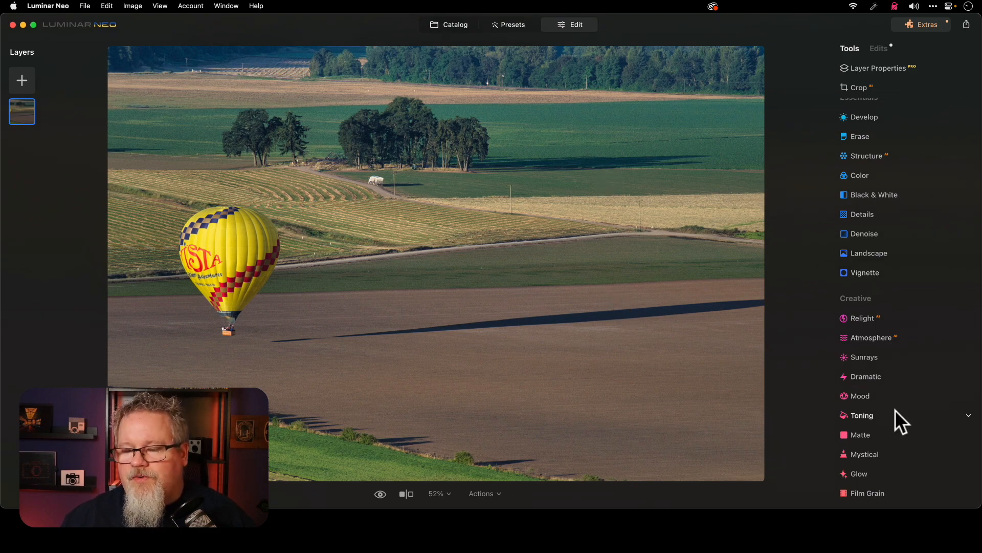
Apply the Mystical effect to the balloon photo with Amount set to 65
scroll(895, 409, down, 8)
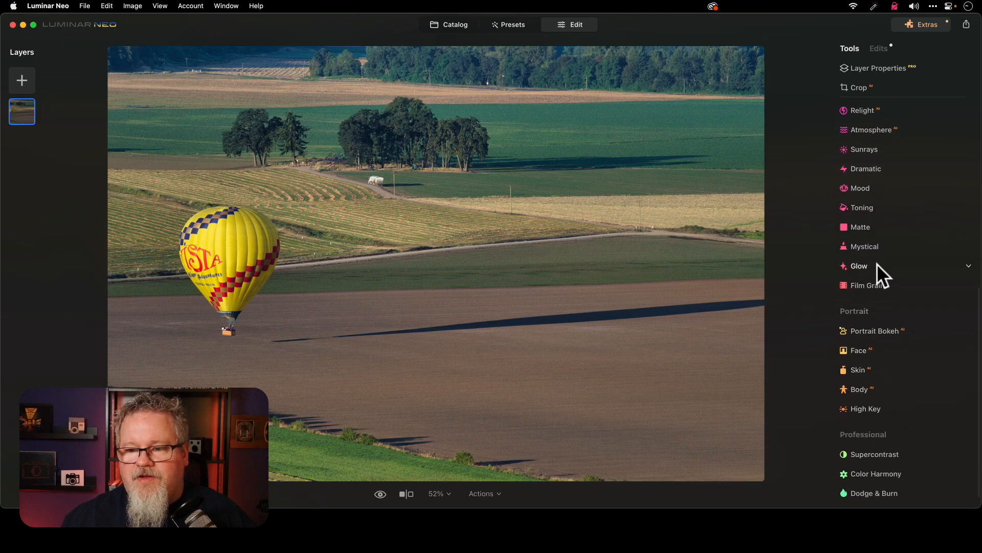
click(918, 247)
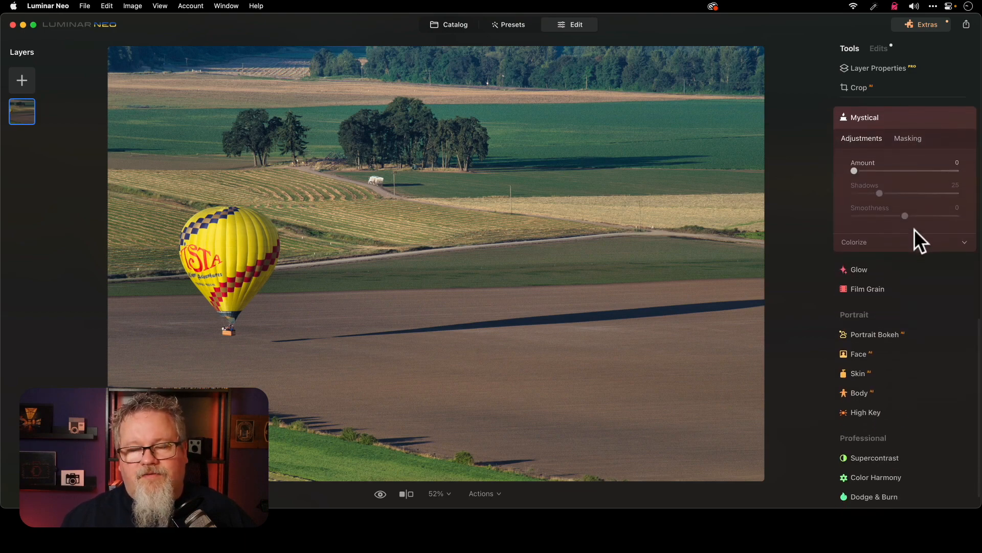
click(917, 171)
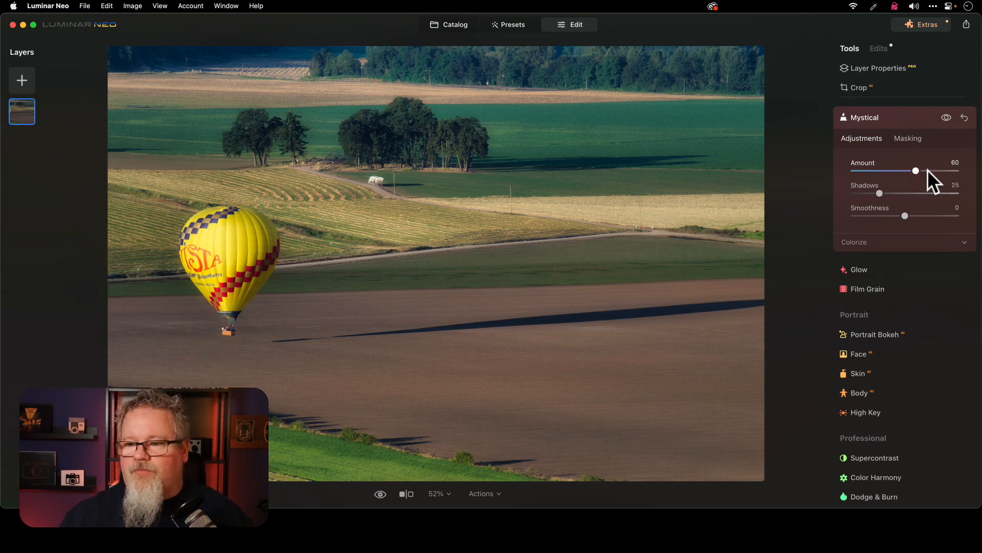
drag(916, 170, 976, 169)
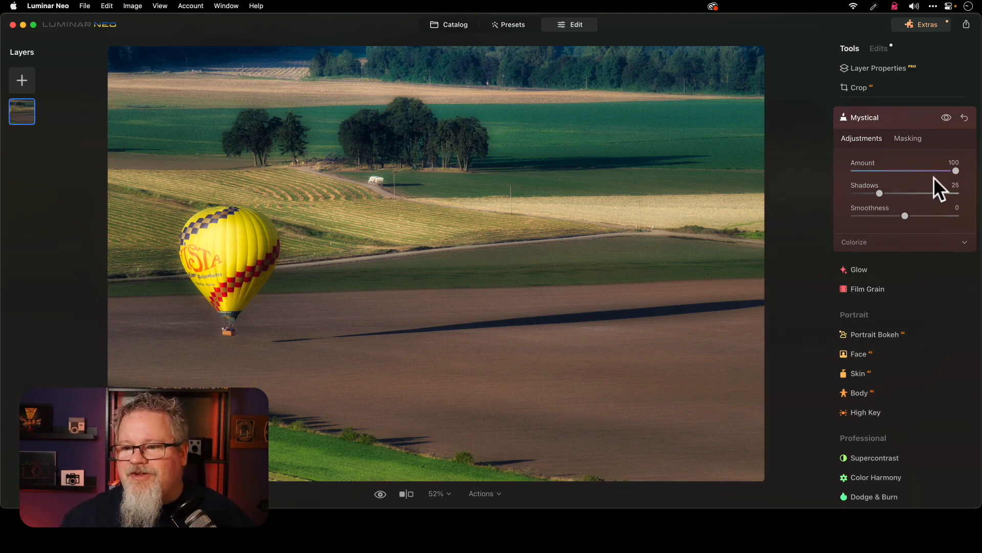
drag(953, 172, 919, 180)
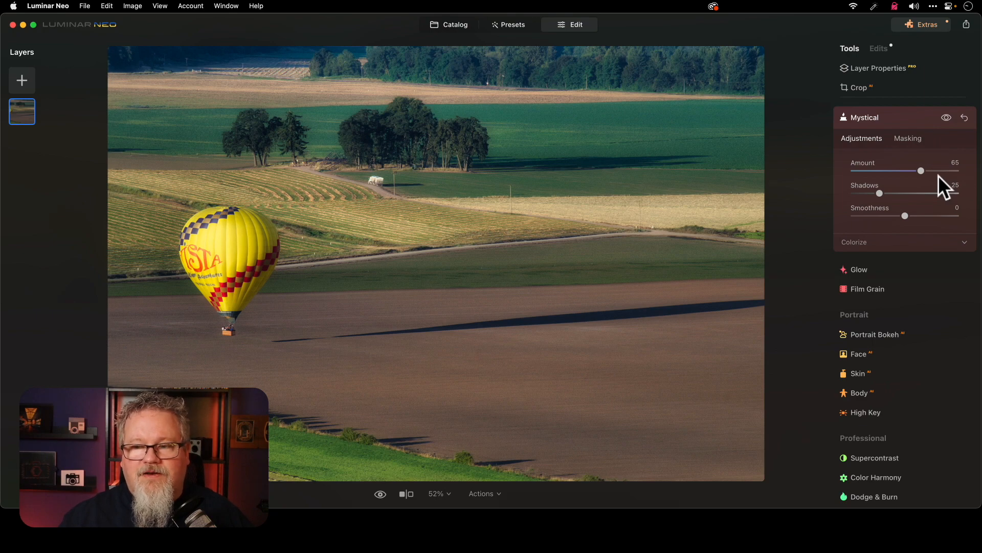
Mask the Mystical effect off the balloon by erasing over it with a size 100 brush
click(913, 140)
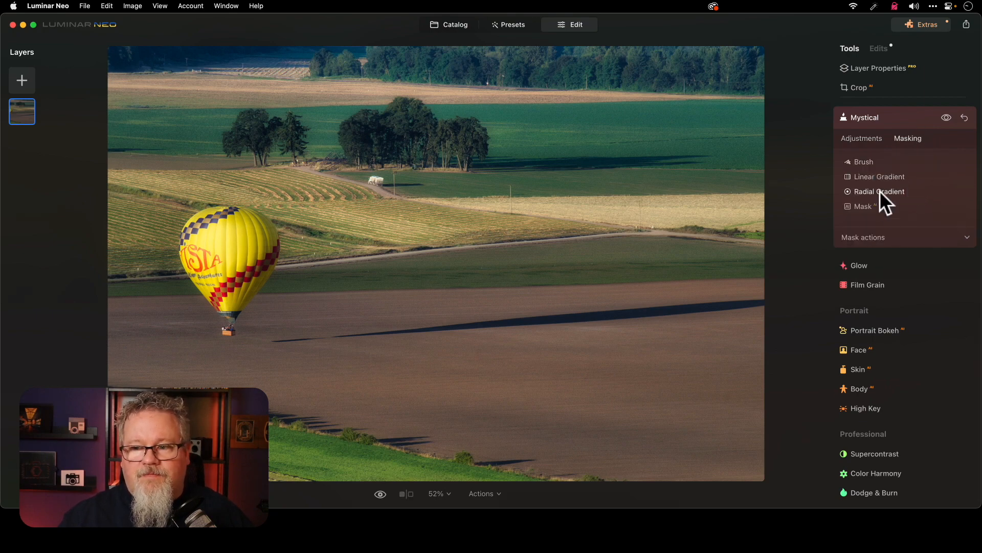
click(862, 162)
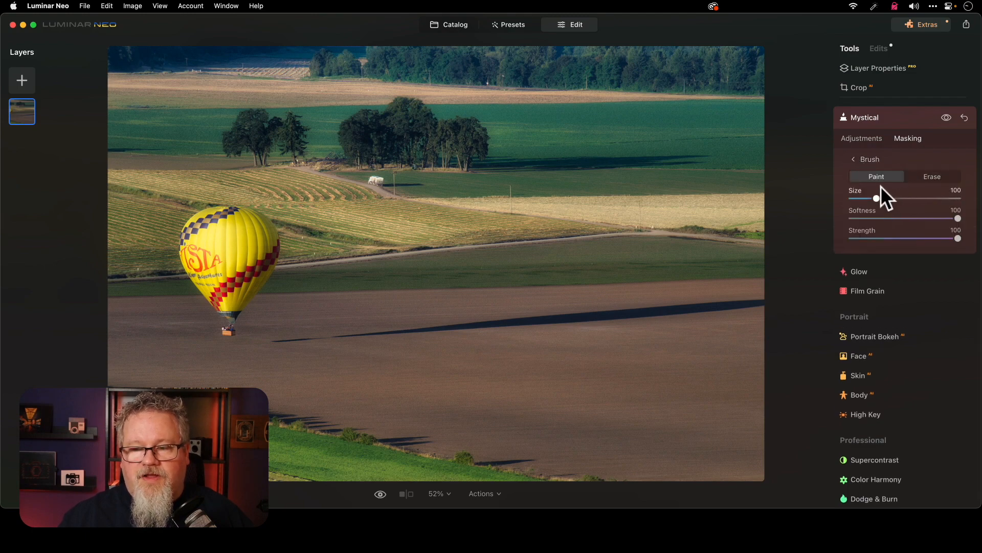
click(933, 179)
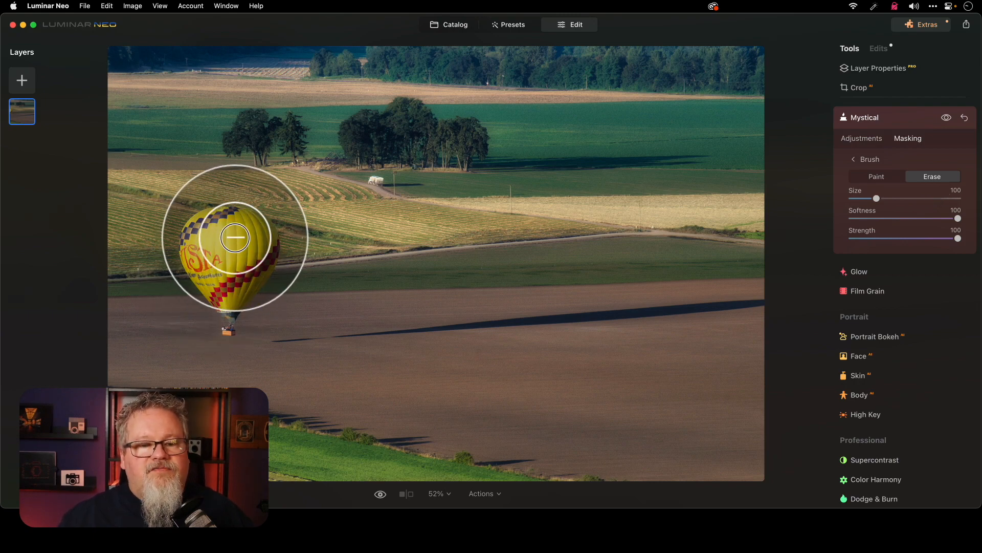
mouse_move(228, 227)
mouse_down()
mouse_move(210, 254)
mouse_move(227, 283)
mouse_move(246, 242)
mouse_move(232, 229)
mouse_move(209, 236)
mouse_move(227, 287)
mouse_up()
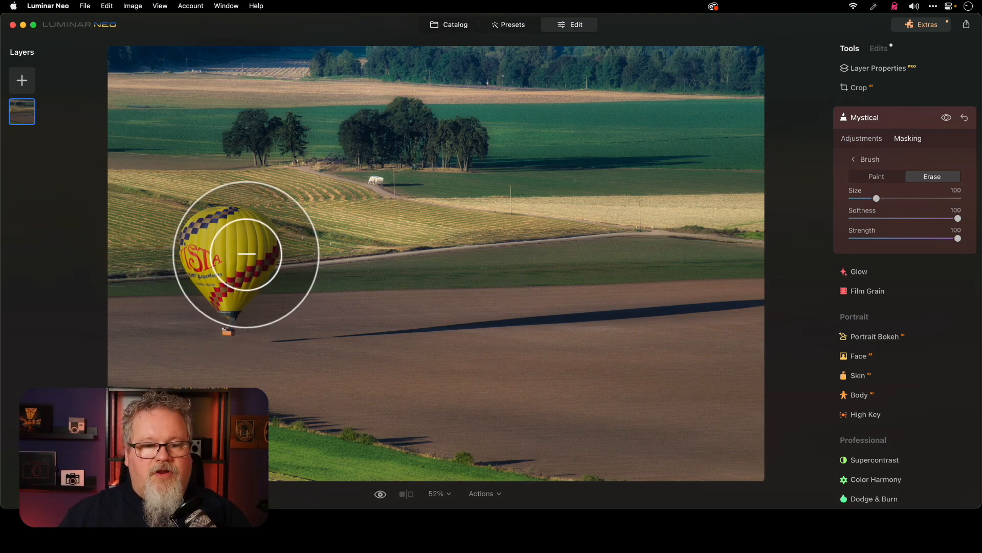
Reduce the mask brush to size 52, erase the Mystical effect down to the basket, and paint it back just beside the balloon
key([)
key([)
key([)
key([)
key([)
key([)
mouse_move(256, 236)
mouse_down()
mouse_move(264, 240)
mouse_move(257, 277)
mouse_move(230, 300)
mouse_move(228, 324)
mouse_move(268, 285)
mouse_move(259, 258)
mouse_move(261, 295)
mouse_move(228, 324)
mouse_up()
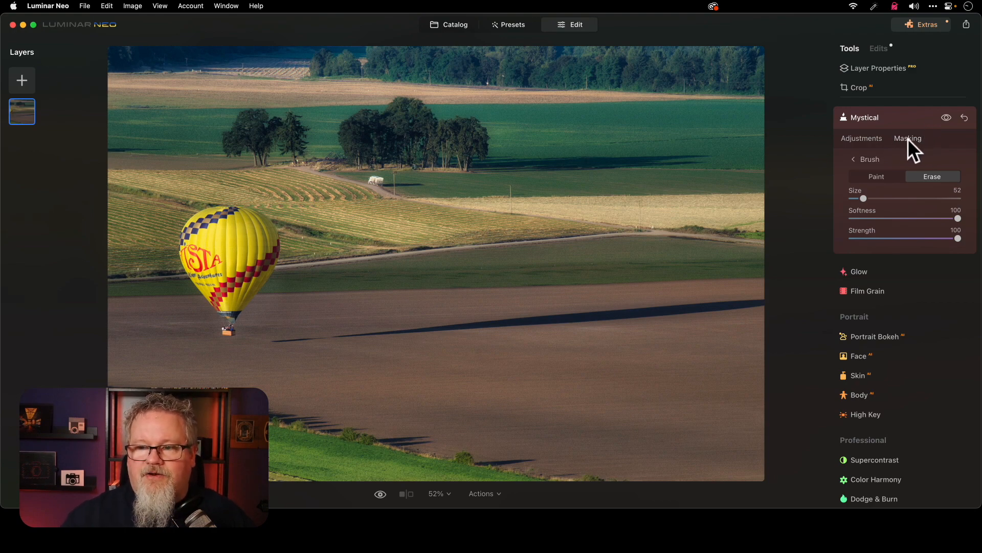
click(878, 177)
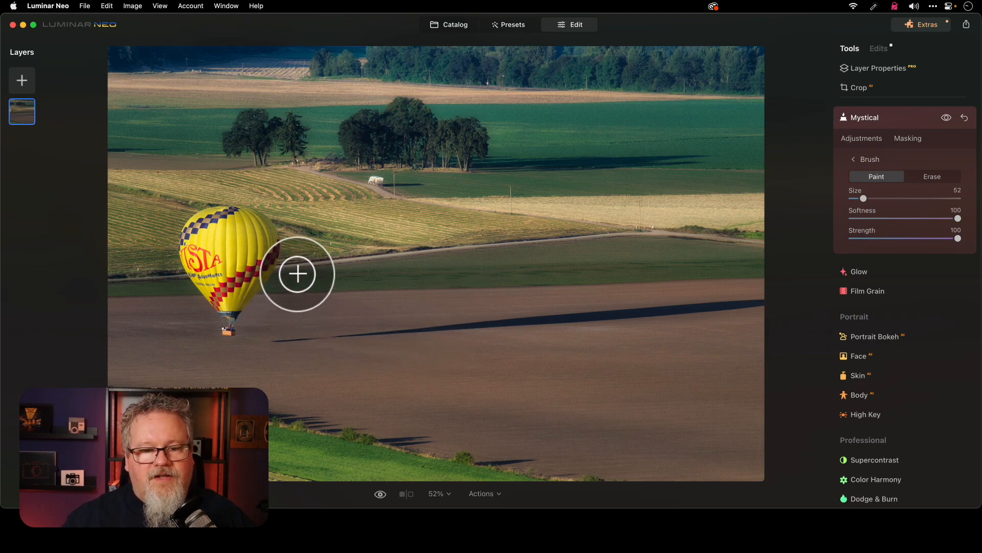
mouse_move(312, 268)
mouse_down()
mouse_move(270, 305)
mouse_move(278, 285)
mouse_move(248, 335)
mouse_move(285, 302)
mouse_up()
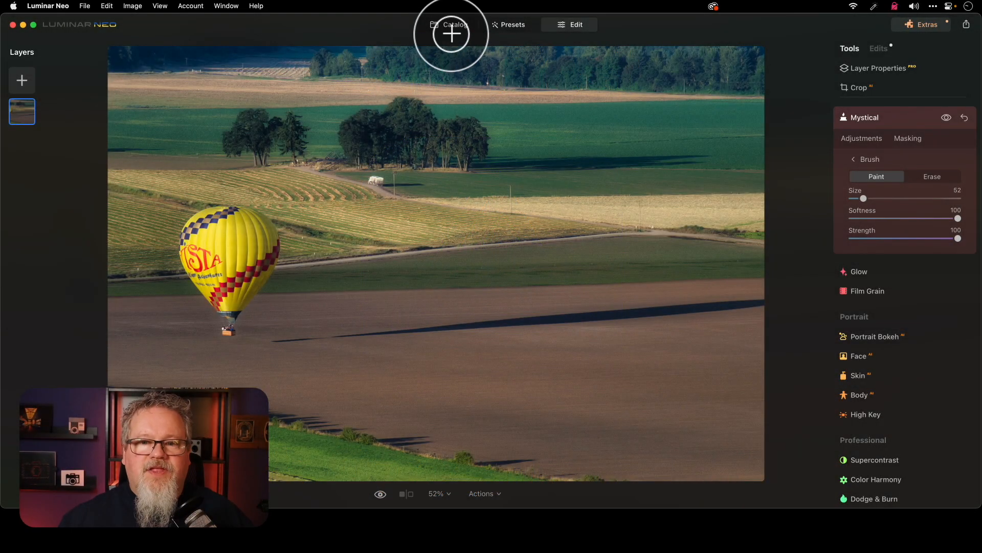
Return to the catalog and open the selfie taken in the hotel atrium for editing
click(449, 27)
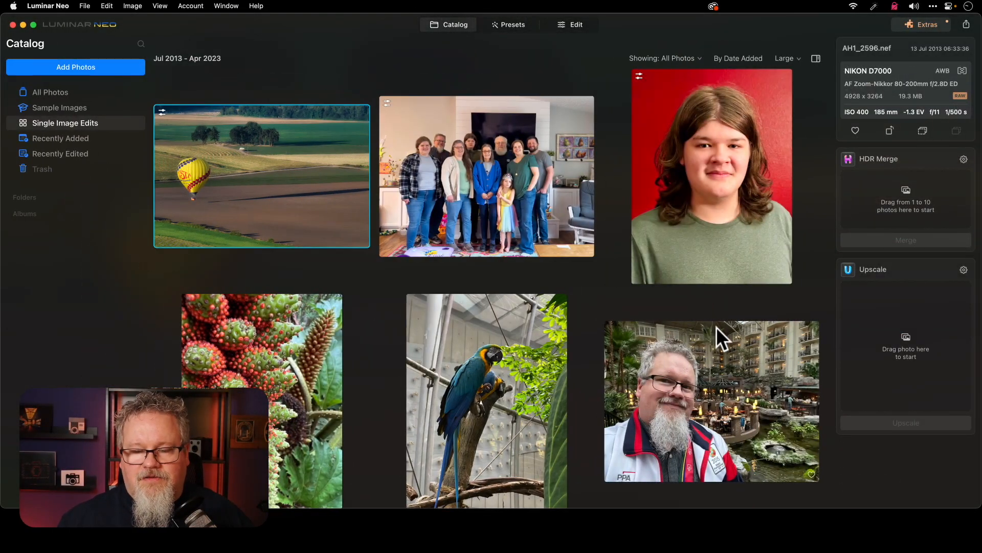
double_click(700, 363)
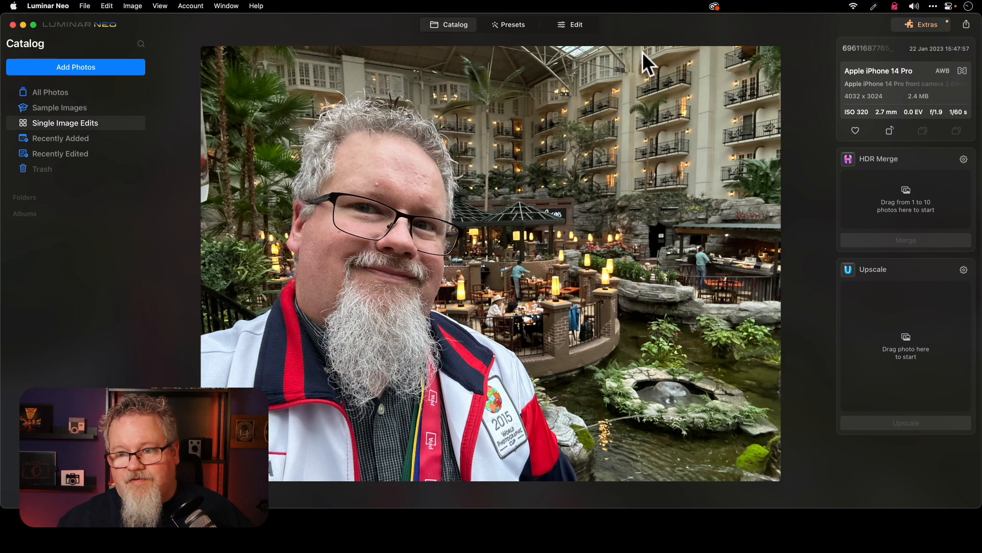
click(575, 24)
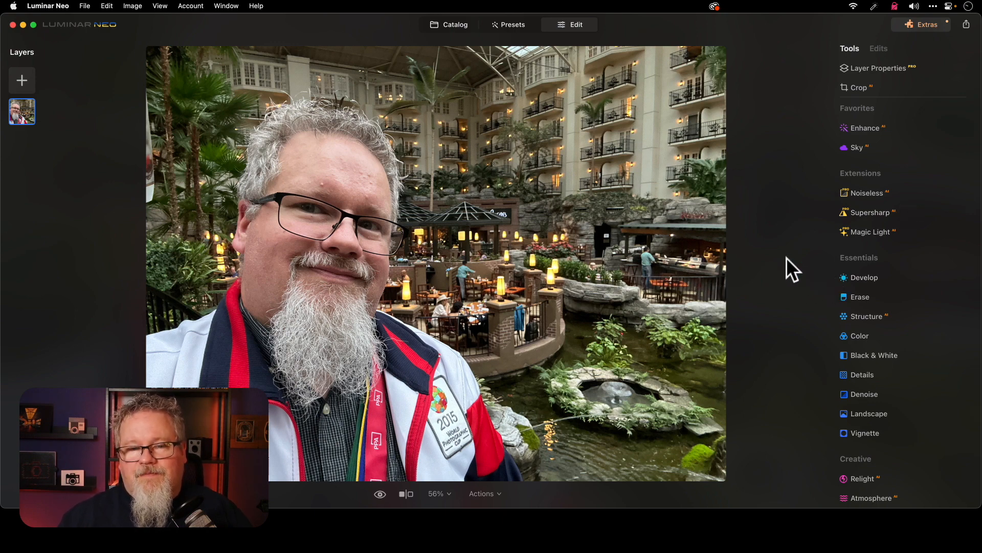
Blur the selfie's background using Portrait Bokeh with Amount set to 68
scroll(887, 302, down, 10)
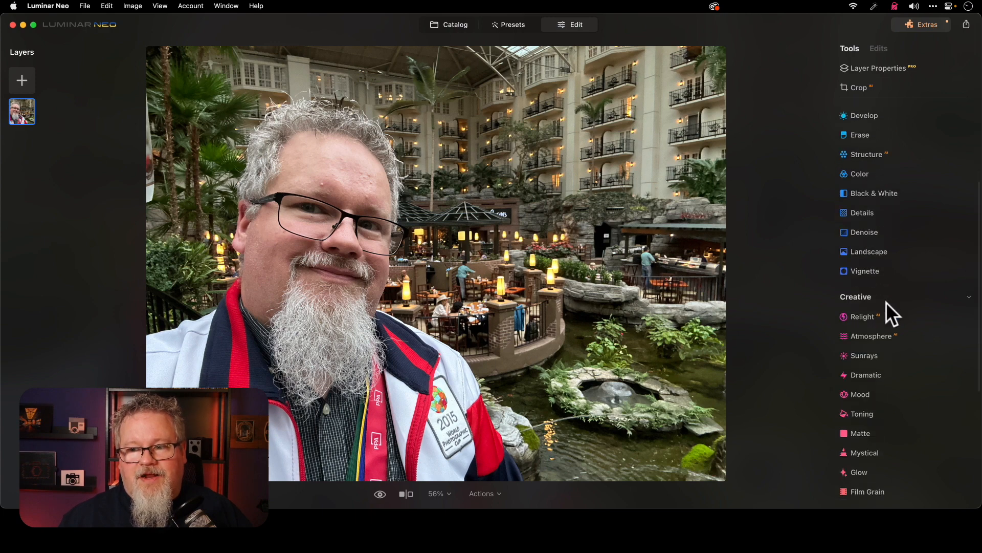
scroll(887, 303, down, 5)
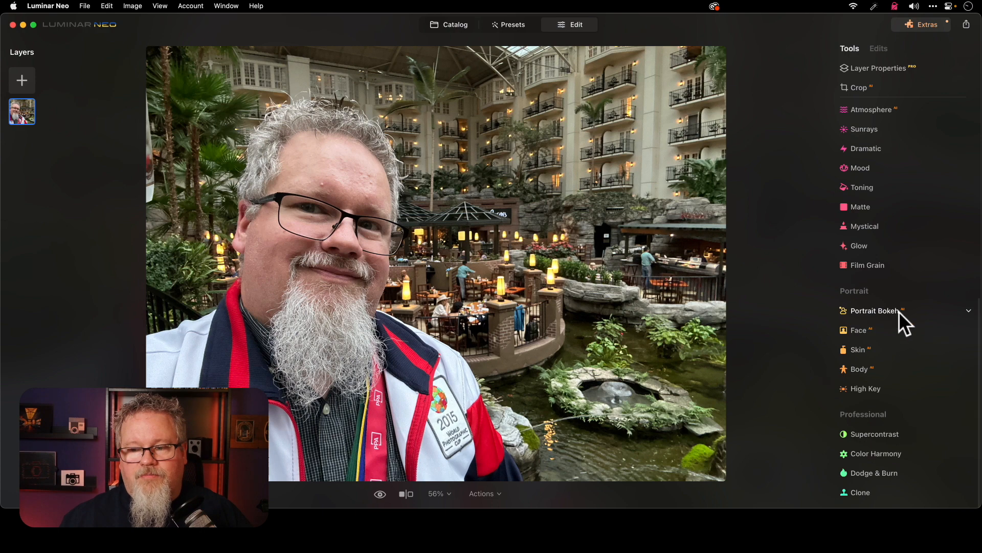
click(947, 308)
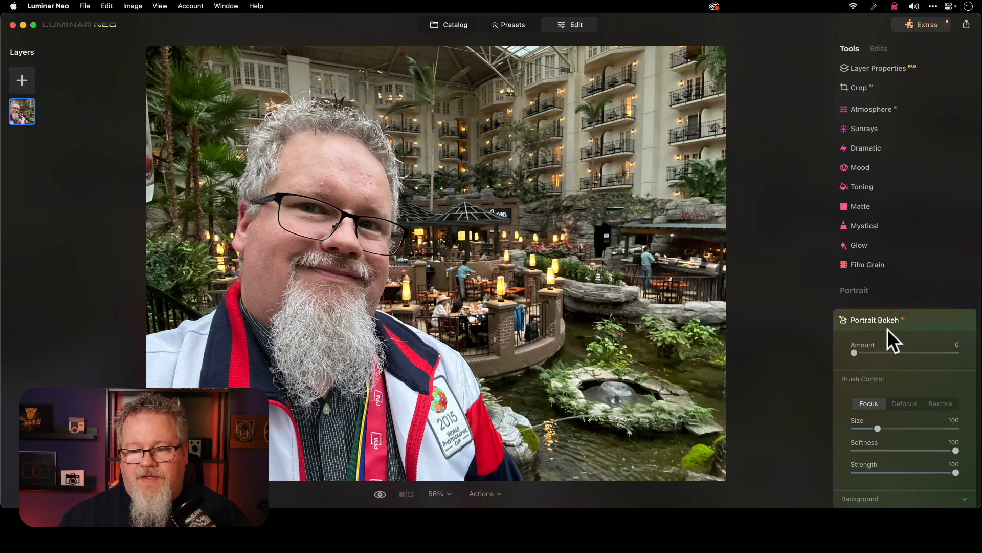
scroll(887, 328, down, 5)
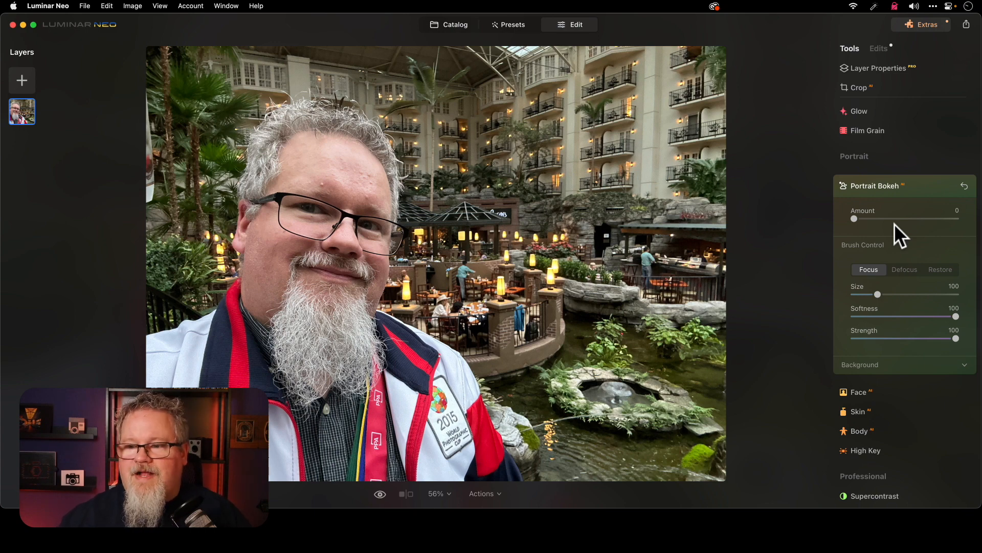
click(956, 219)
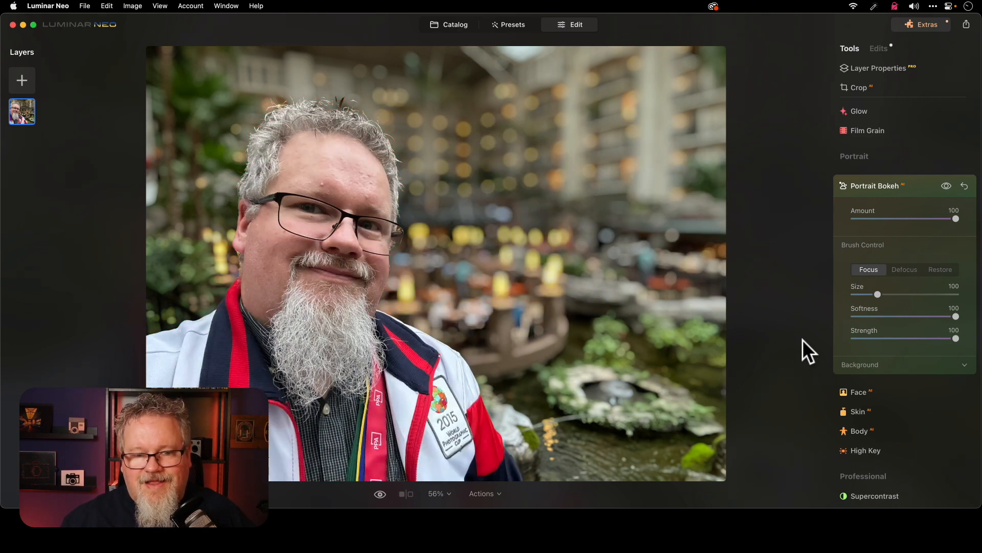
click(925, 218)
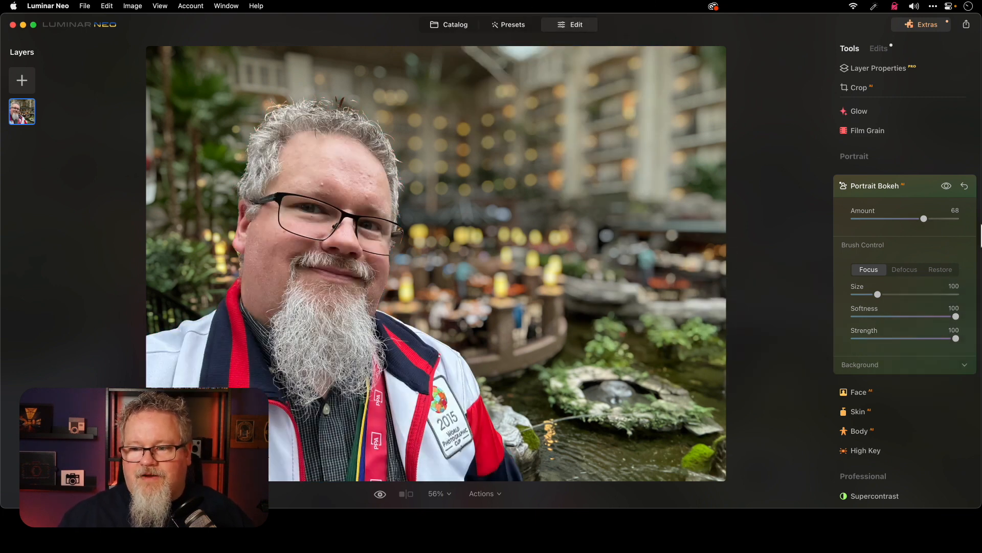
click(919, 189)
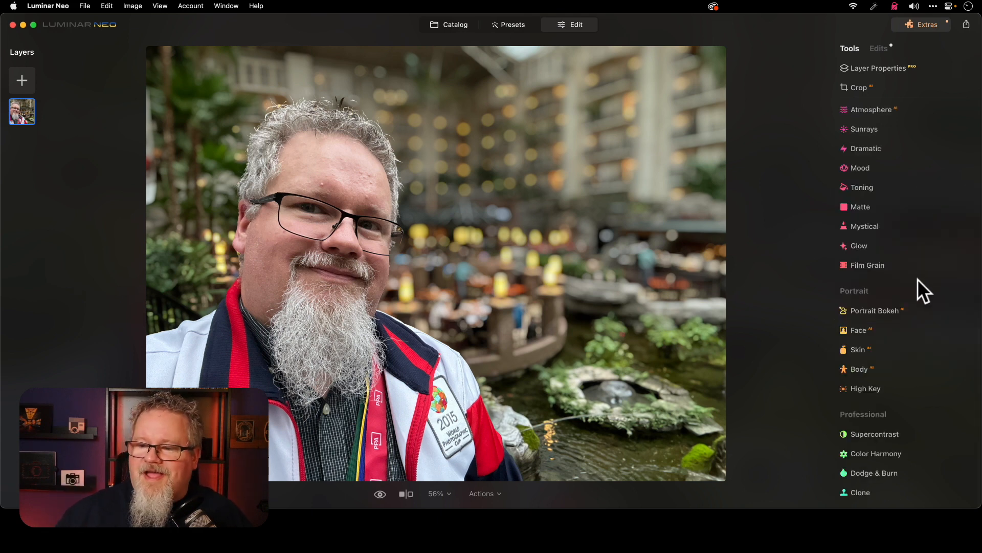
Slim the face in the selfie using Face AI with Slim Face at 50, comparing it with the effect off
click(912, 330)
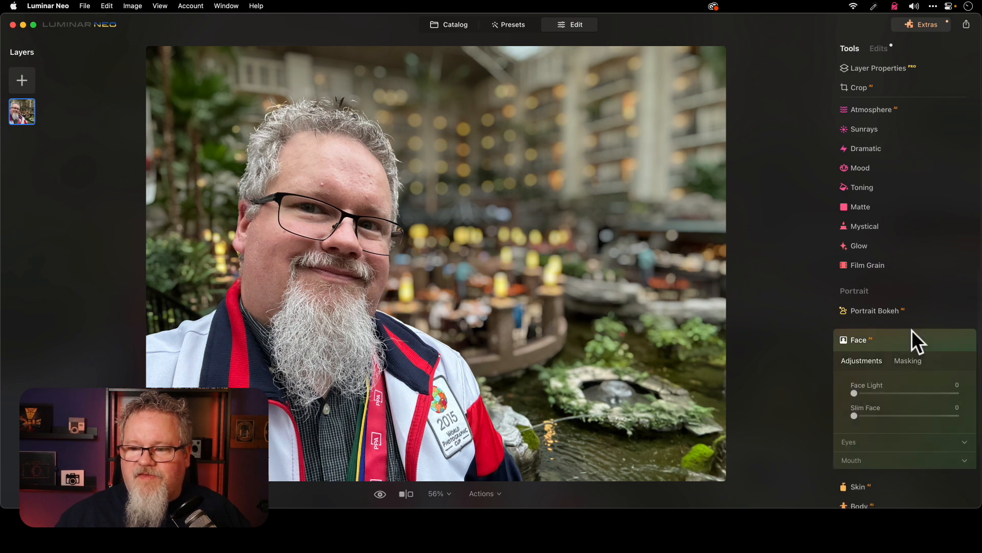
scroll(917, 335, down, 3)
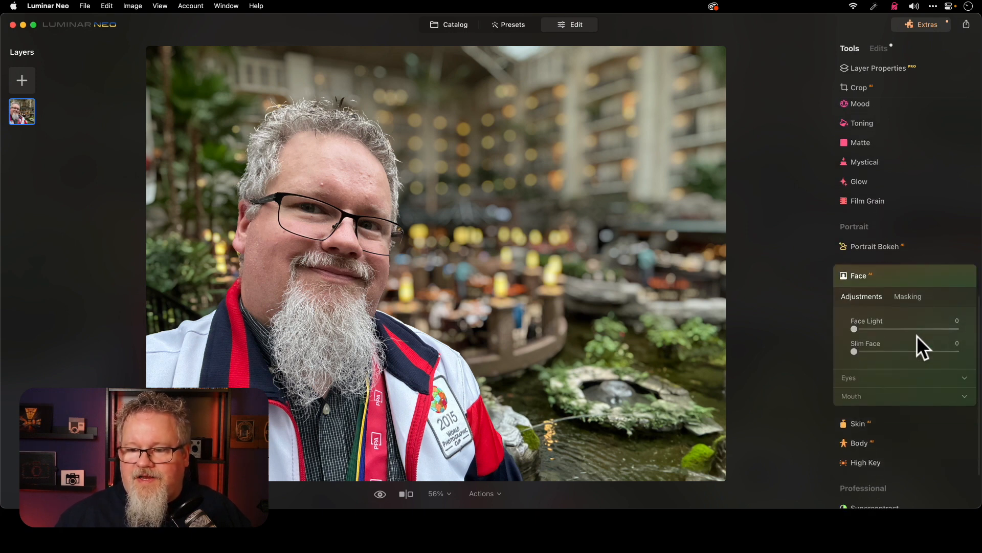
scroll(917, 335, down, 3)
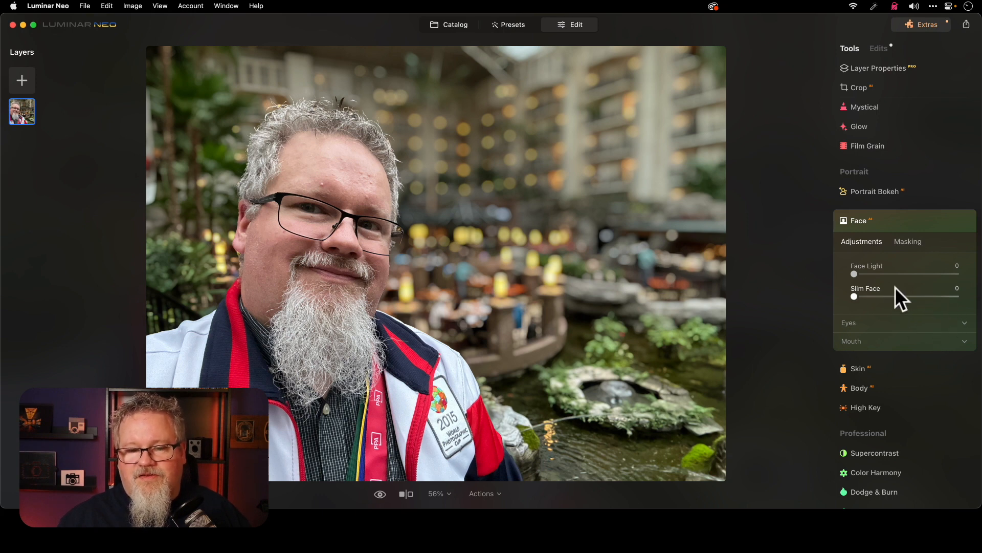
click(958, 296)
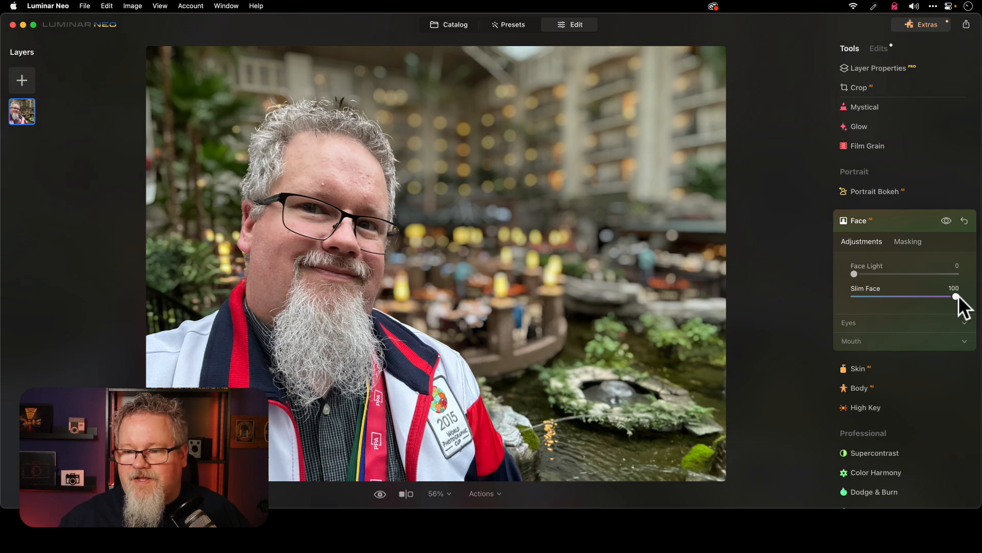
click(946, 220)
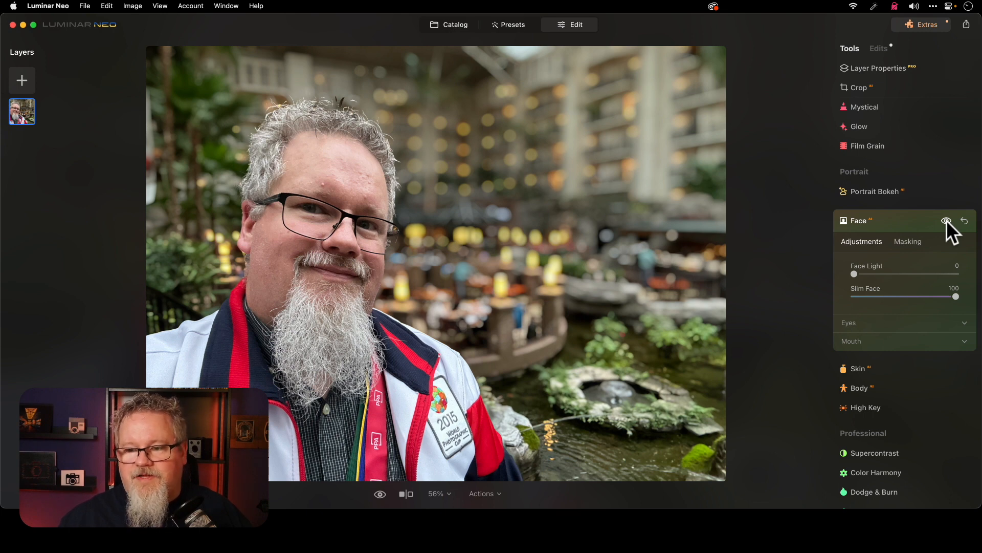
click(905, 295)
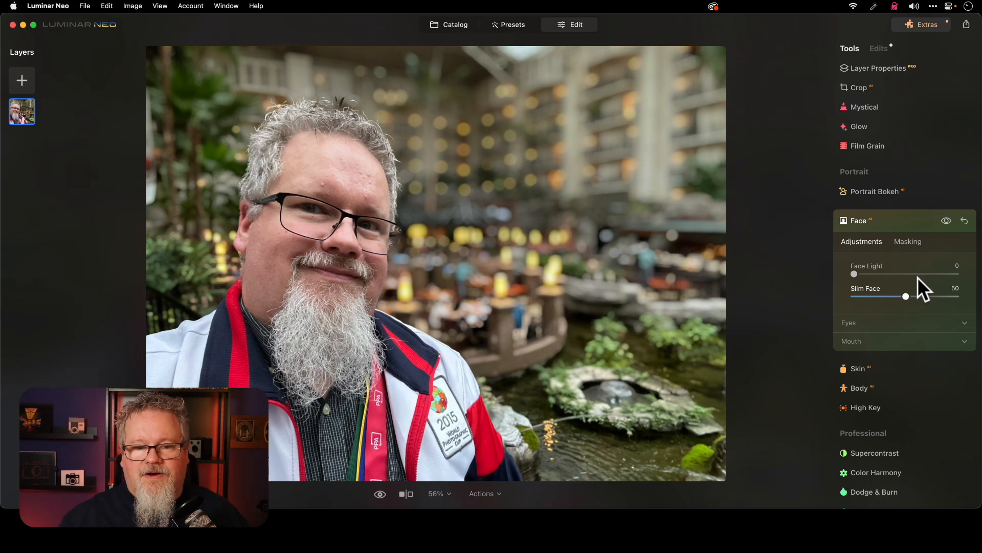
click(944, 221)
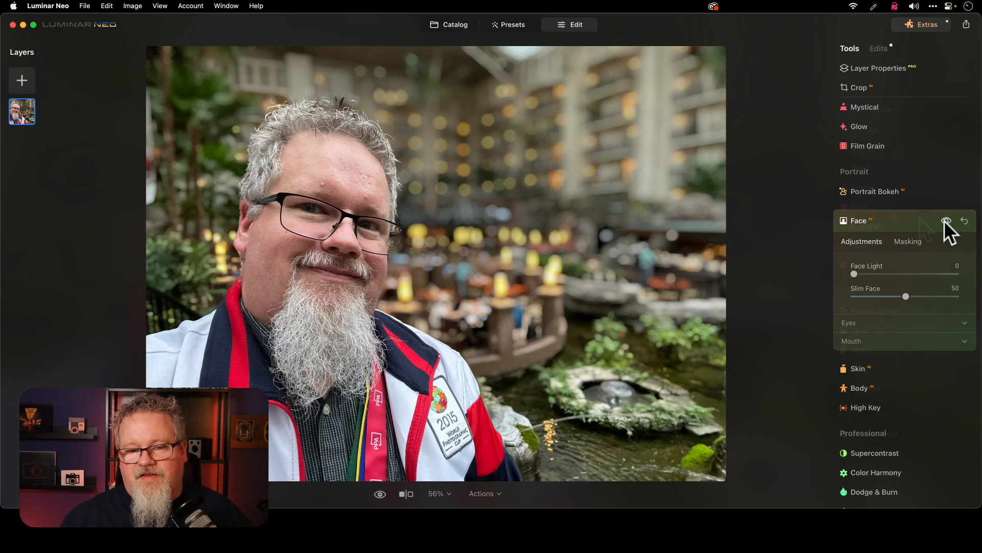
click(920, 217)
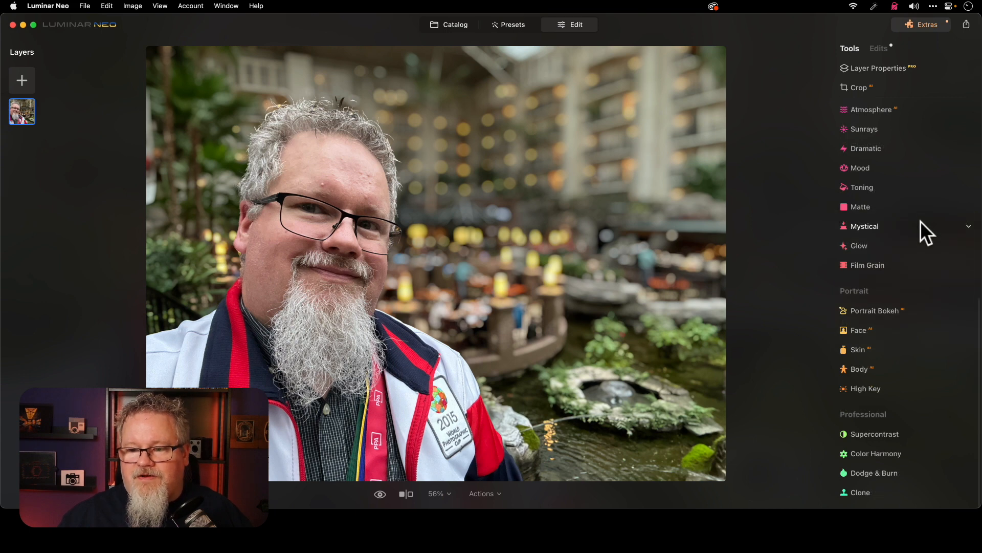
Smooth the skin with Skin AI at Amount 51 and Skin Defects Removal enabled, and compare the selfie with the original
click(911, 351)
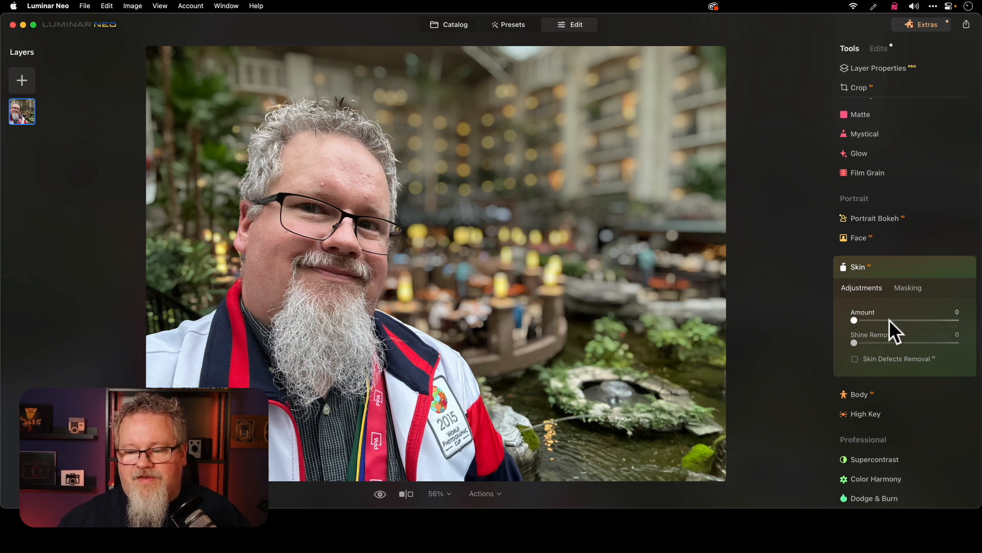
click(960, 322)
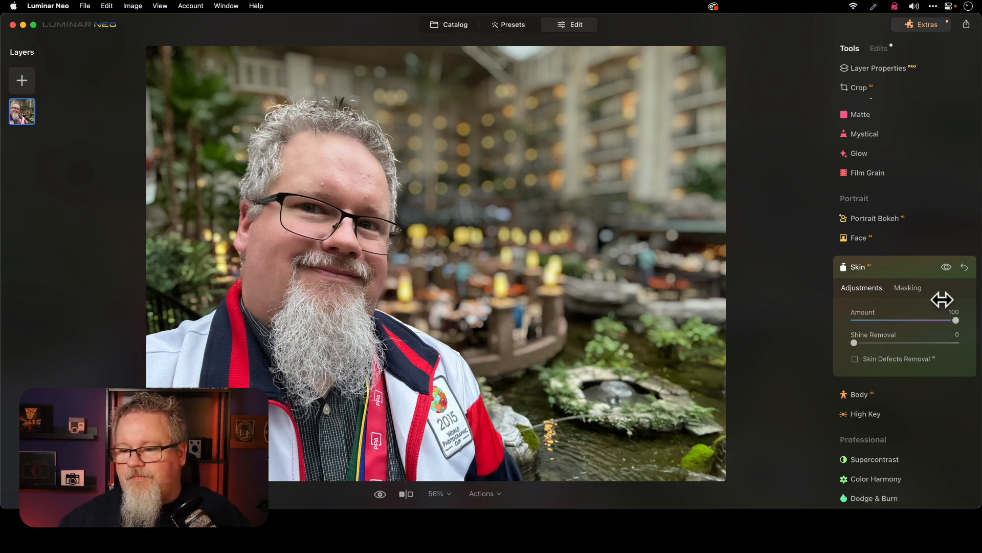
click(907, 320)
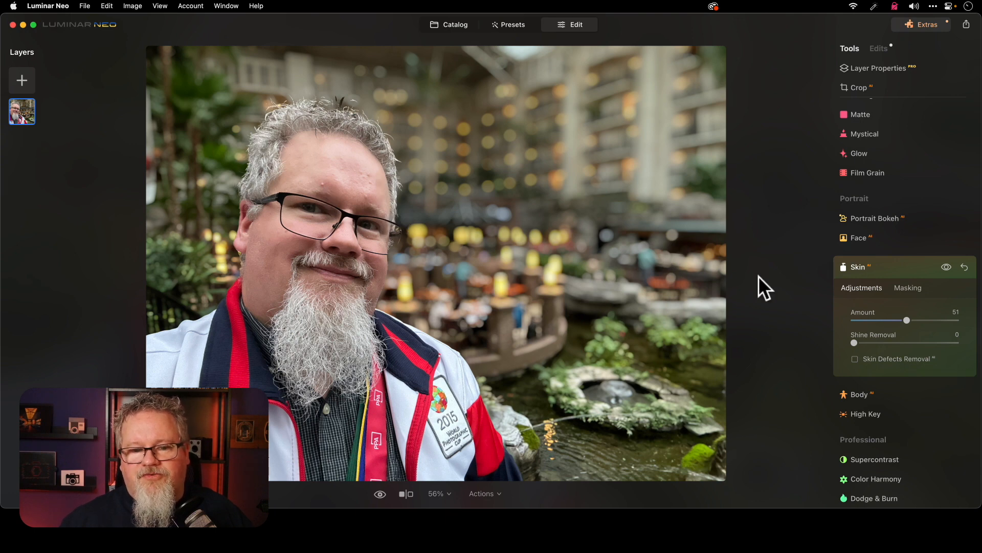
click(855, 359)
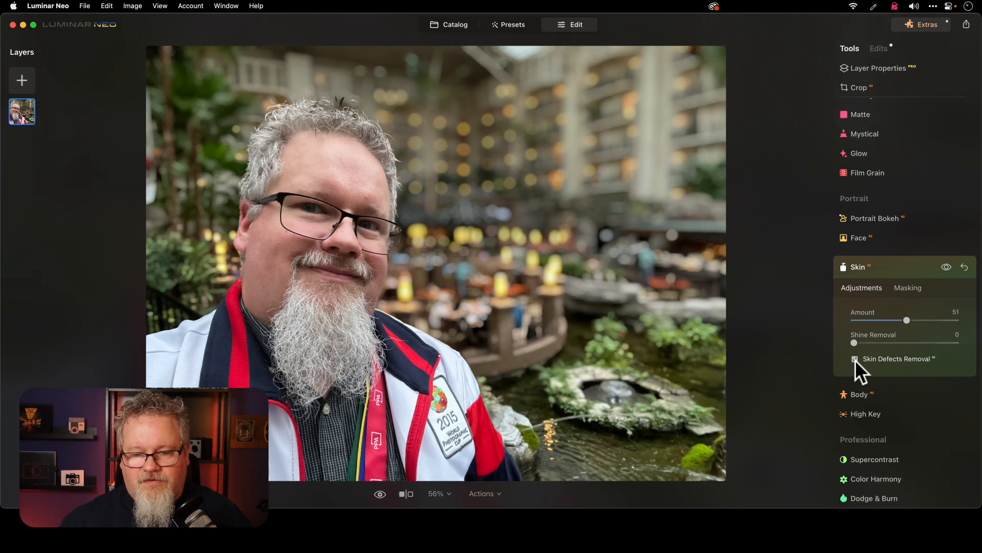
key(backslash)
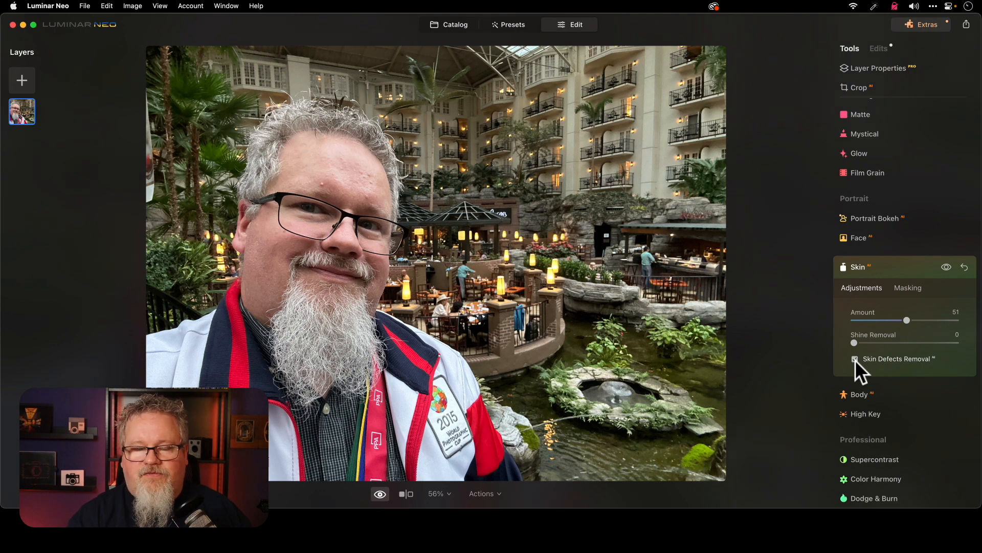
key(backslash)
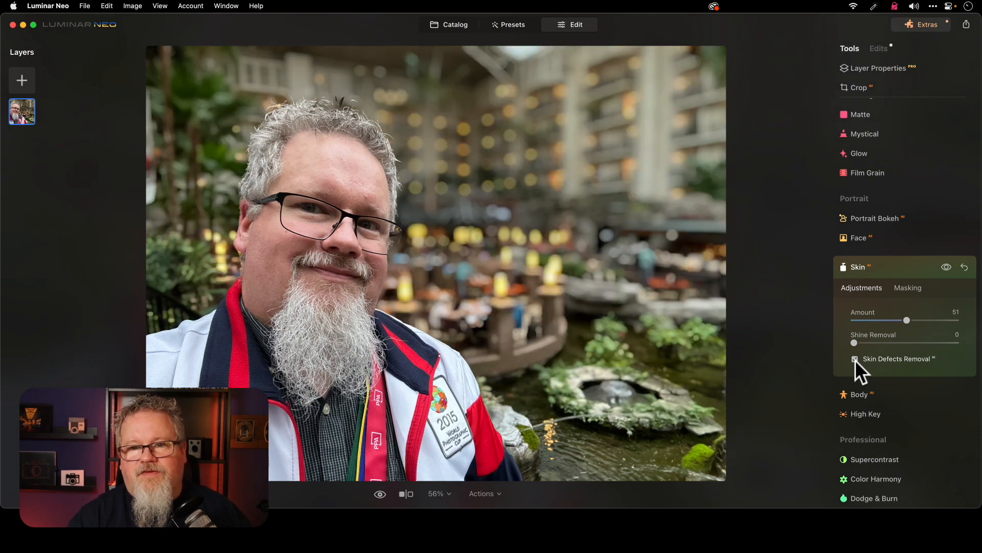
key(backslash)
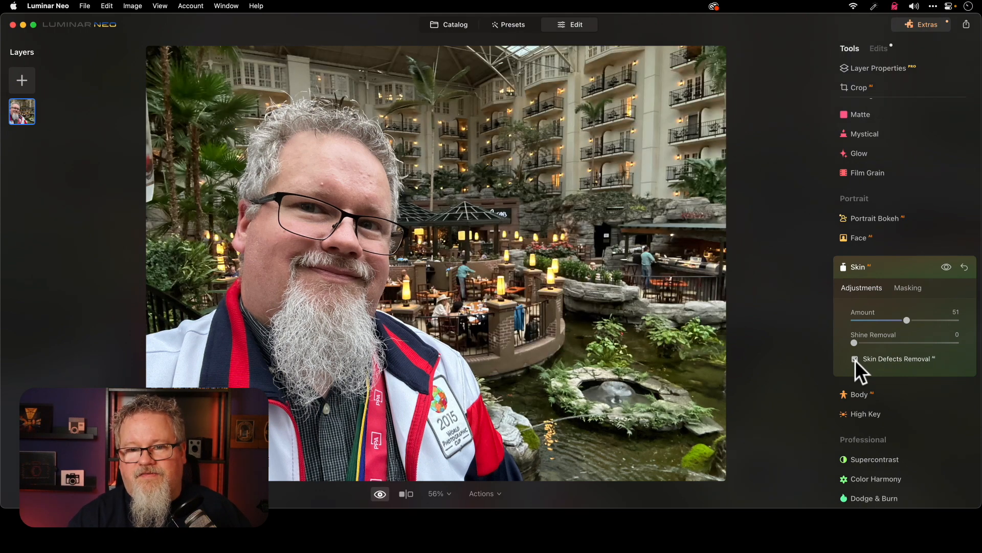
key(backslash)
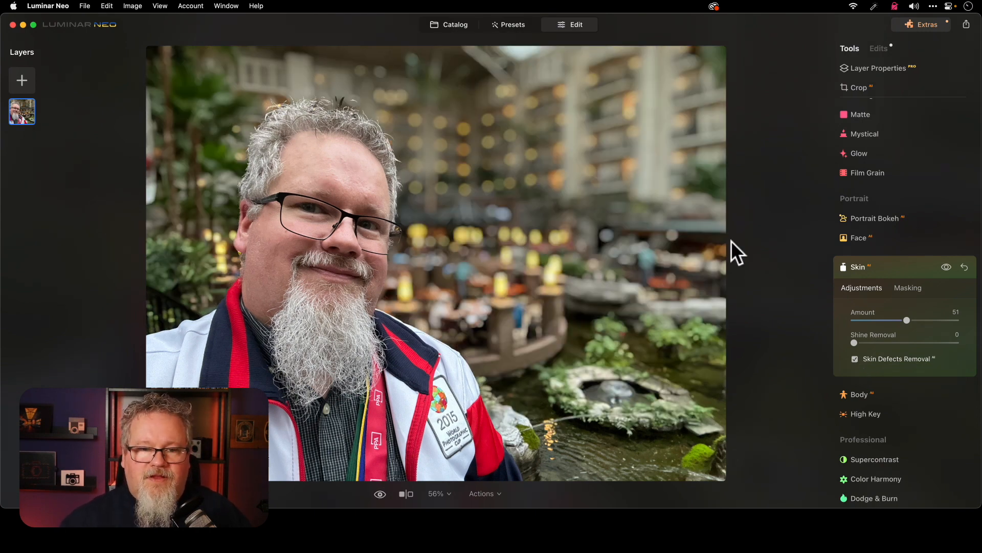
Return to the catalog and open the photo of the ornate hallway with the painted vaulted ceiling for editing
click(459, 24)
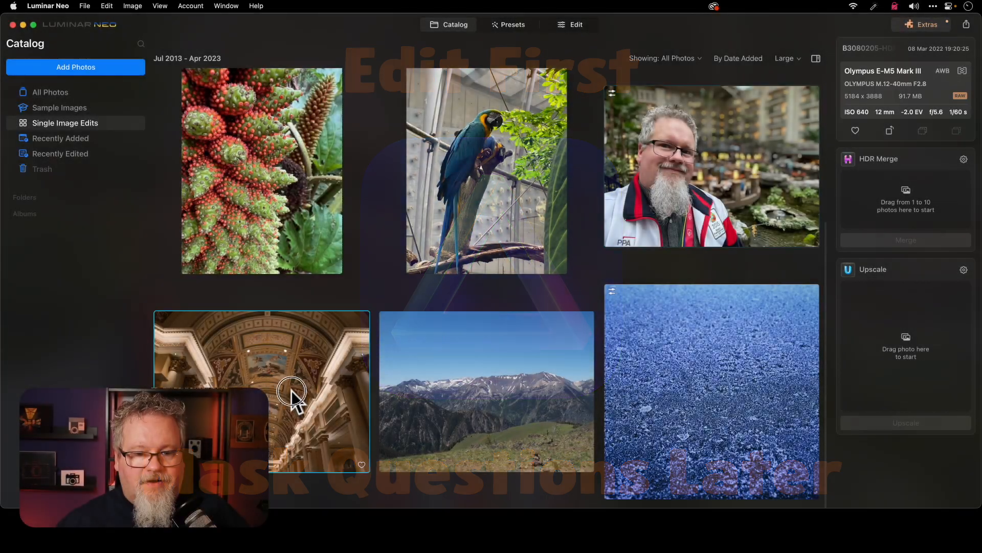
double_click(290, 390)
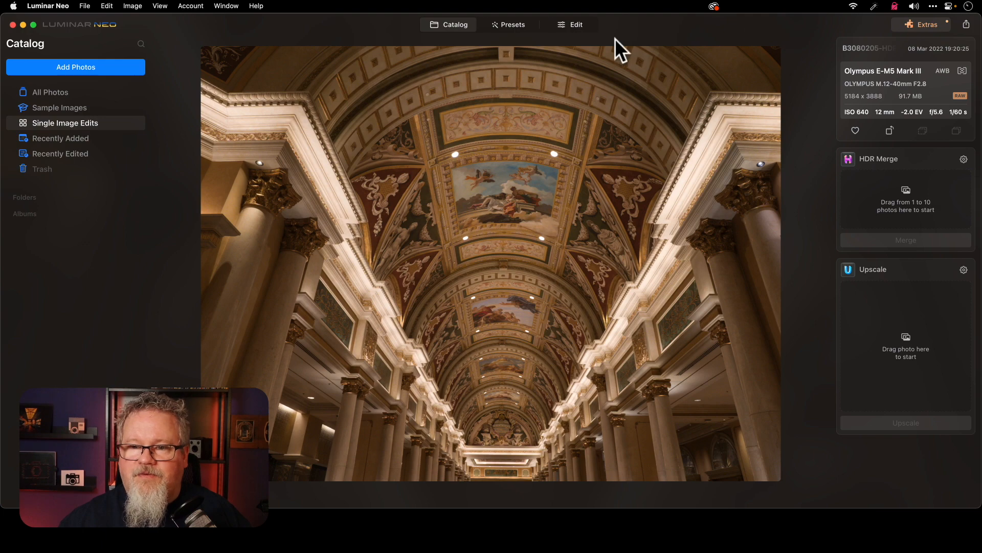
click(574, 27)
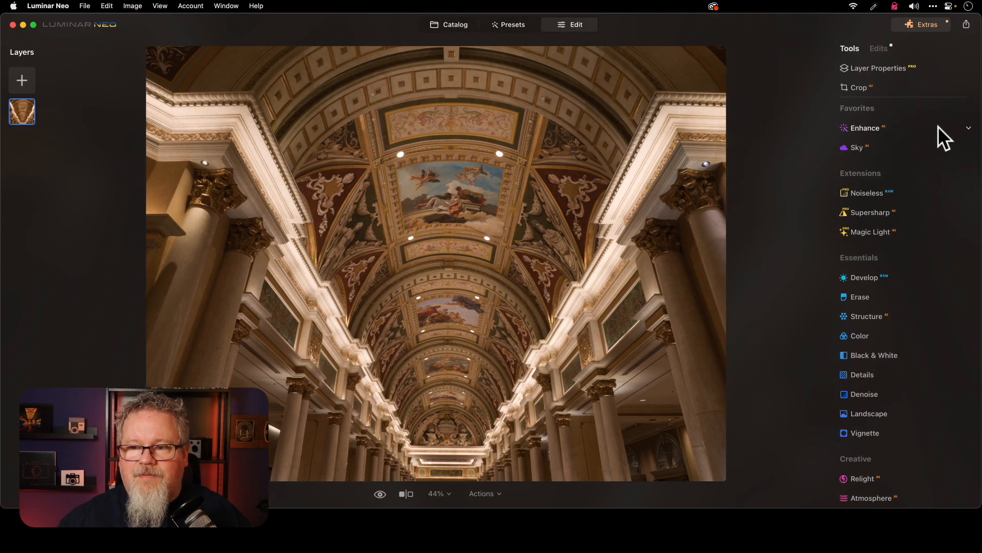
Enhance the hallway photo with Accent at 93 and Structure Amount at 73, checking the ceiling detail up close
click(939, 127)
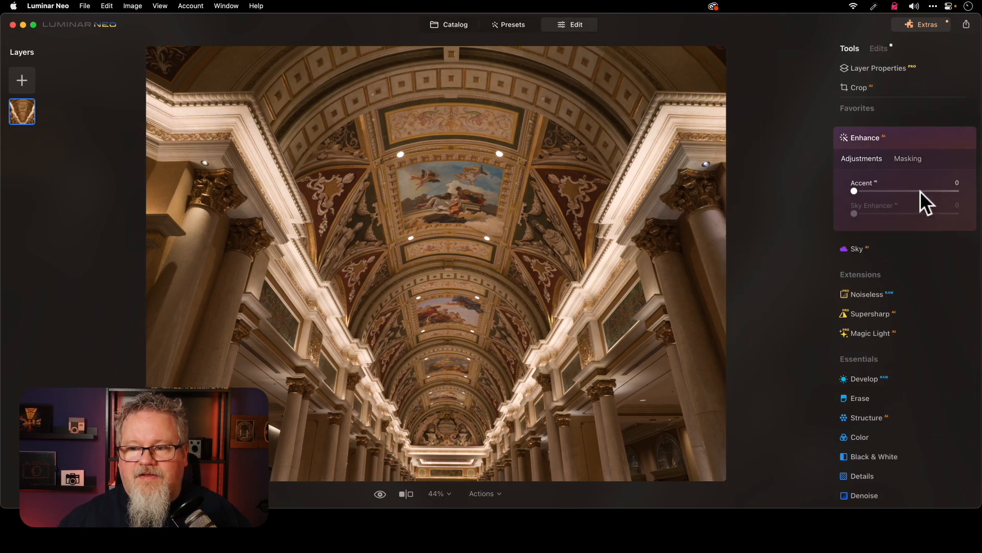
click(950, 191)
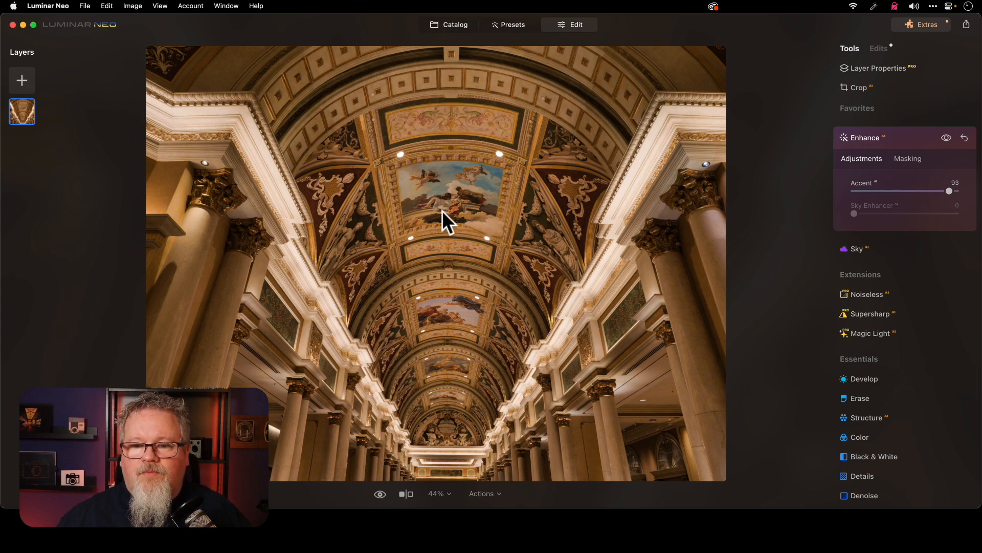
scroll(885, 358, down, 5)
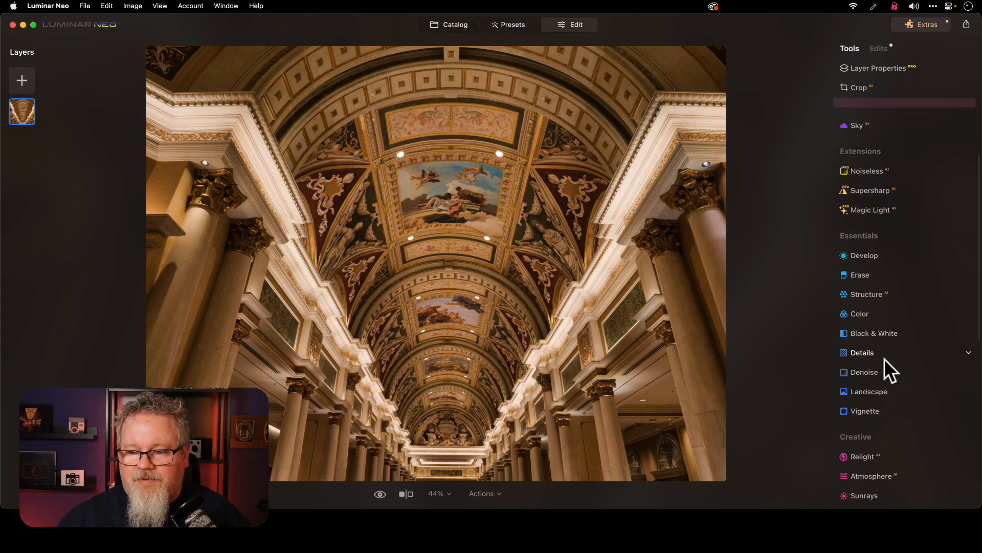
click(903, 287)
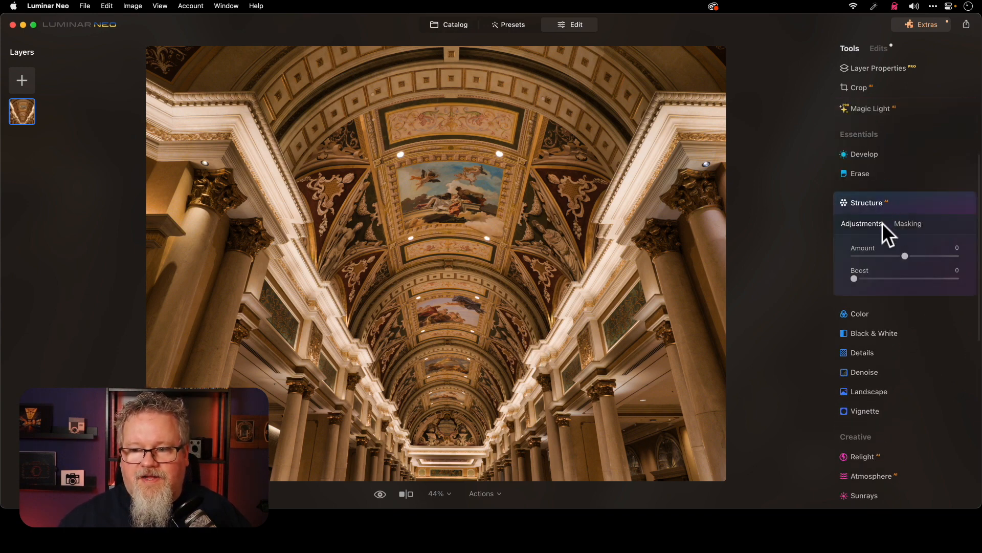
click(958, 256)
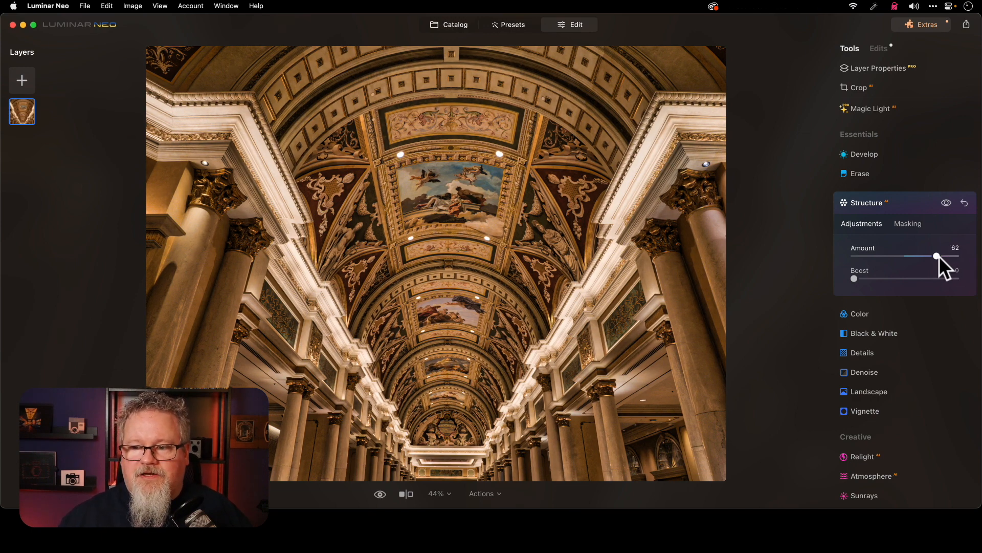
drag(941, 256, 943, 256)
click(454, 199)
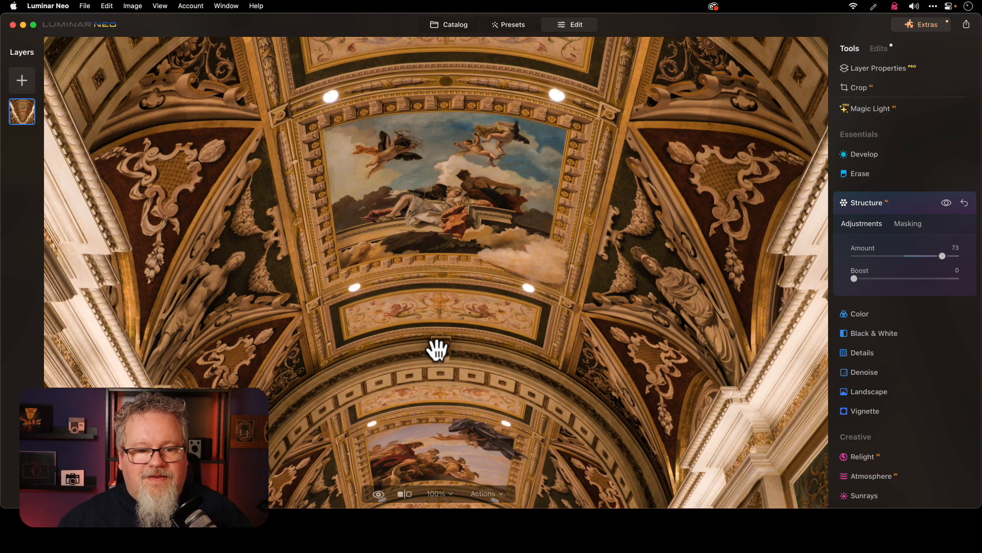
click(486, 339)
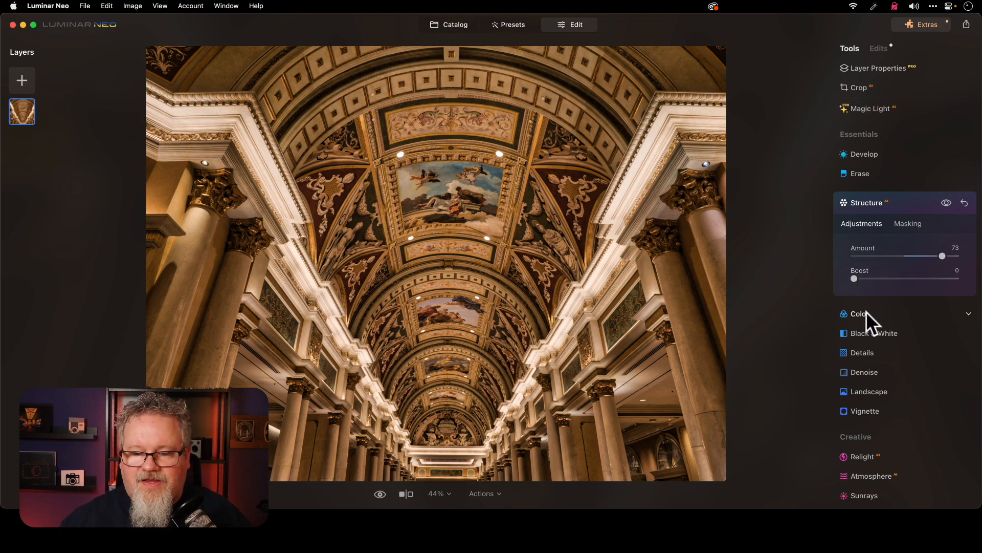
Mask the Structure effect with a size 100 erasing brush over the dark area behind the hallway's right-hand columns
click(908, 224)
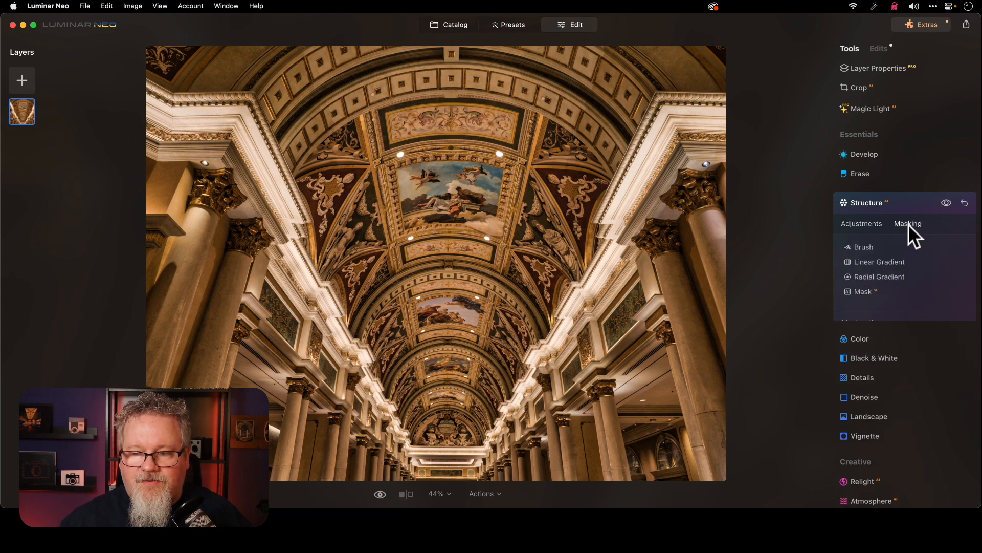
click(870, 246)
click(930, 261)
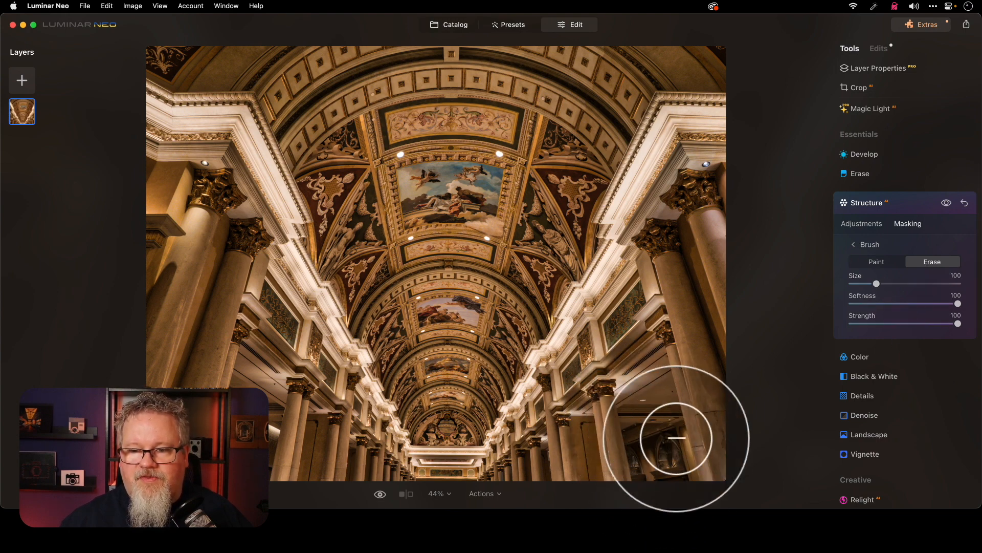
key(space)
click(659, 431)
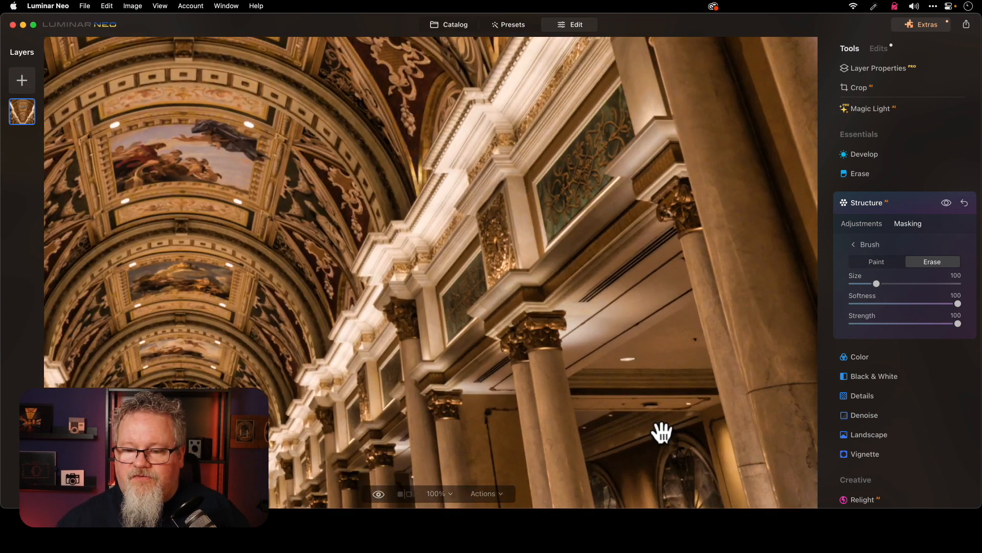
key(space)
drag(658, 431, 623, 355)
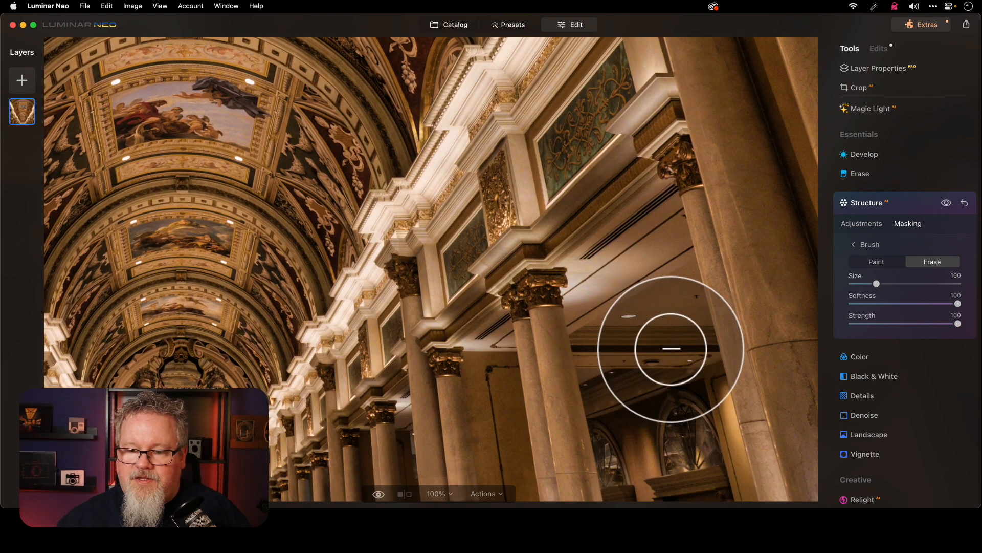
mouse_move(706, 390)
mouse_down()
mouse_move(726, 466)
mouse_move(696, 397)
mouse_move(621, 430)
mouse_move(638, 505)
mouse_move(653, 416)
mouse_move(721, 500)
mouse_move(717, 471)
mouse_move(730, 509)
mouse_move(682, 397)
mouse_move(607, 388)
mouse_move(629, 496)
mouse_move(608, 379)
mouse_move(676, 384)
mouse_move(702, 416)
mouse_move(723, 500)
mouse_move(702, 432)
mouse_move(708, 446)
mouse_move(673, 412)
mouse_move(665, 489)
mouse_up()
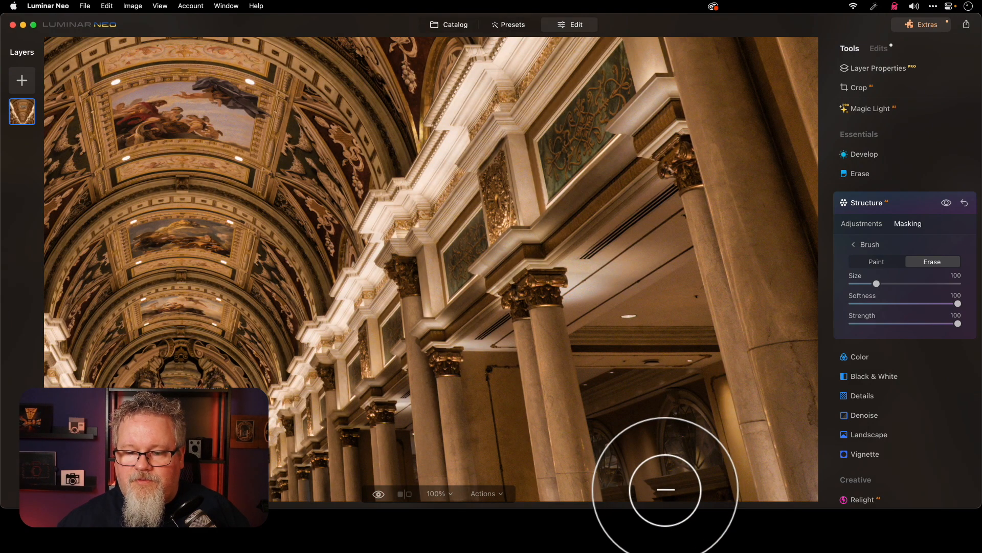
click(665, 491)
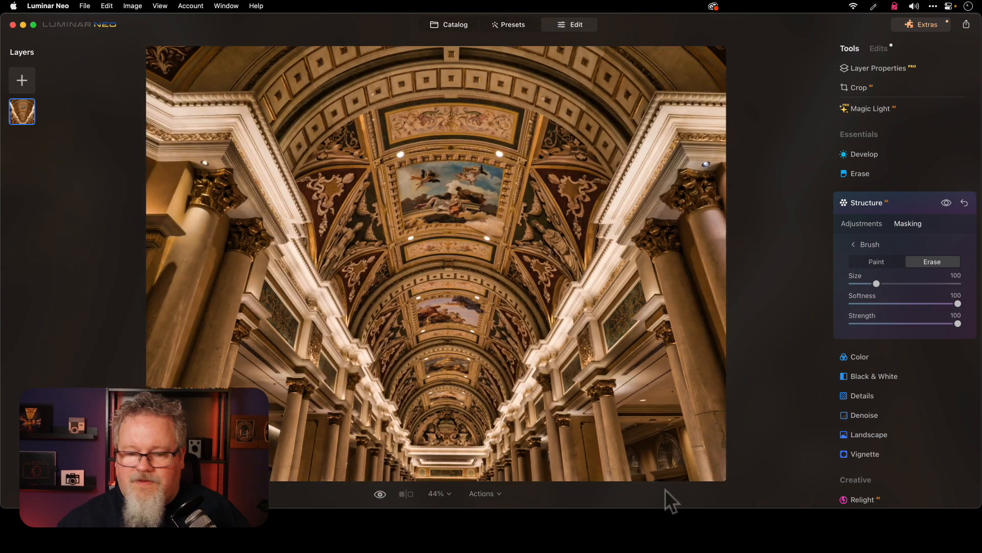
Erase the Structure effect from the area behind the hallway's left-hand columns and return to the full photo
click(234, 463)
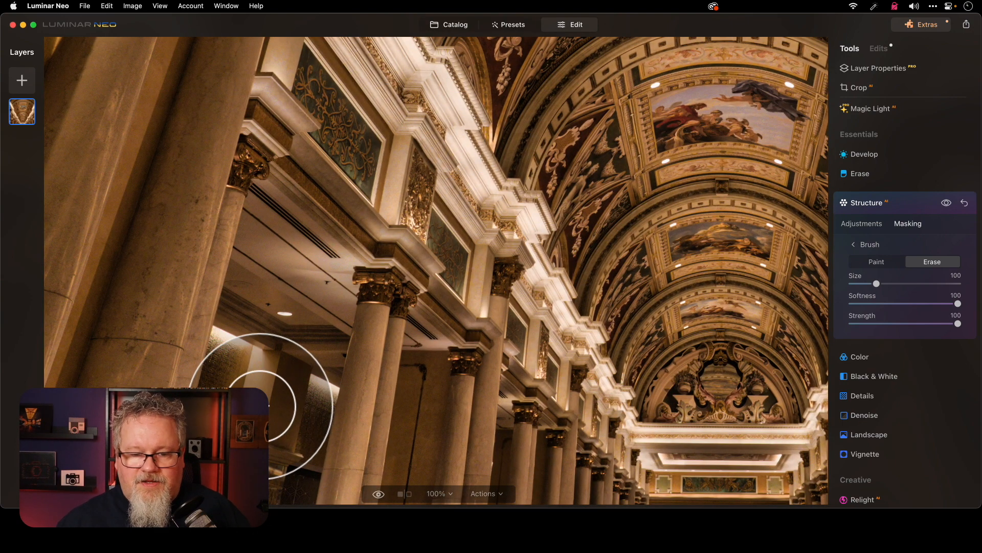
mouse_move(257, 394)
mouse_down()
mouse_move(248, 477)
mouse_move(287, 369)
mouse_move(238, 357)
mouse_move(200, 466)
mouse_move(200, 529)
mouse_move(268, 428)
mouse_move(271, 509)
mouse_move(293, 436)
mouse_move(286, 499)
mouse_move(311, 386)
mouse_move(240, 360)
mouse_move(192, 526)
mouse_up()
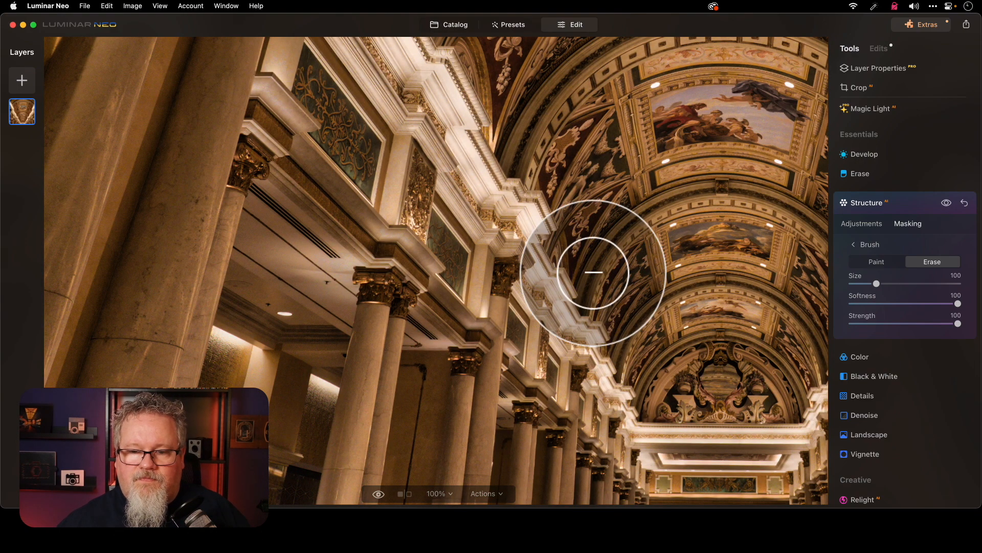
key(super+0)
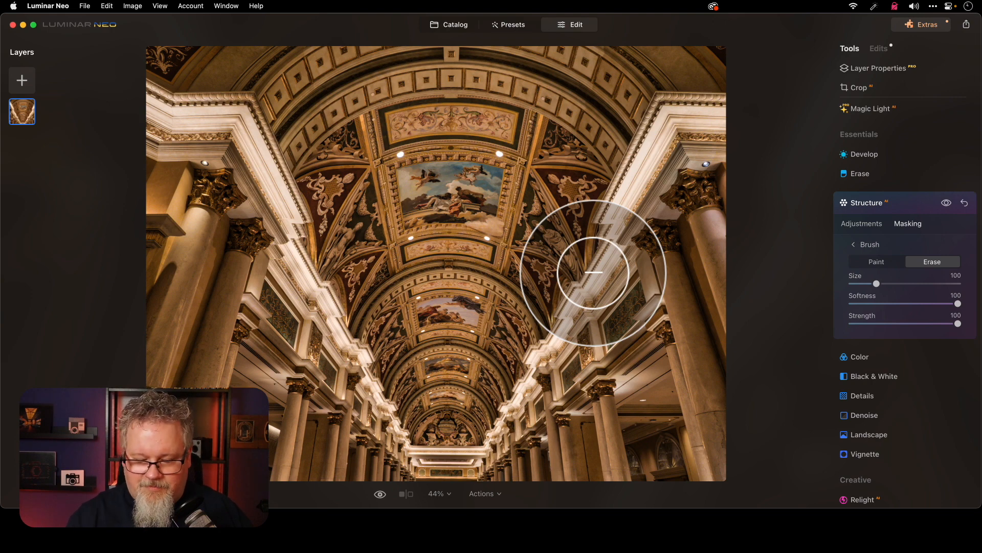
Compare the edited hallway photo with its original, and review the Enhance settings in the list of applied edits
key(backslash)
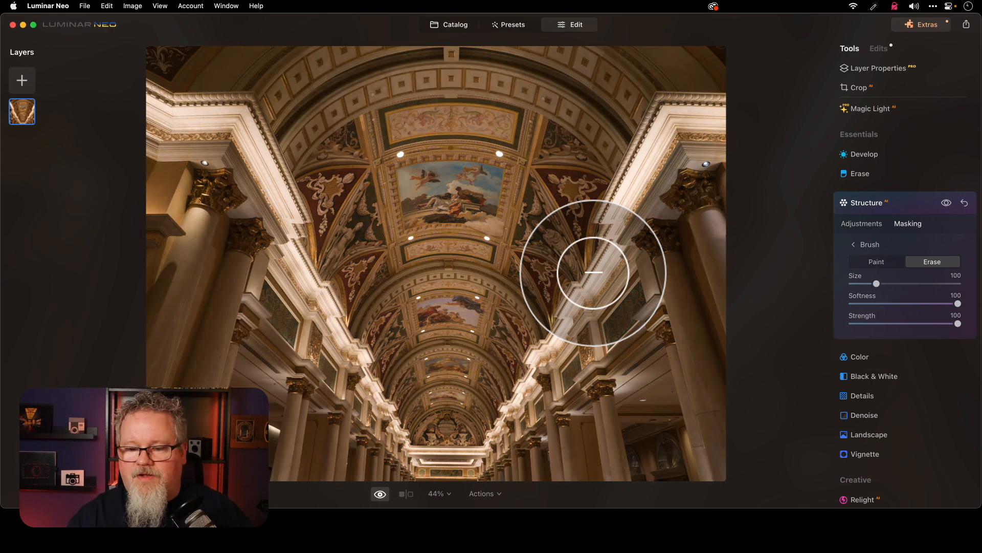
key(backslash)
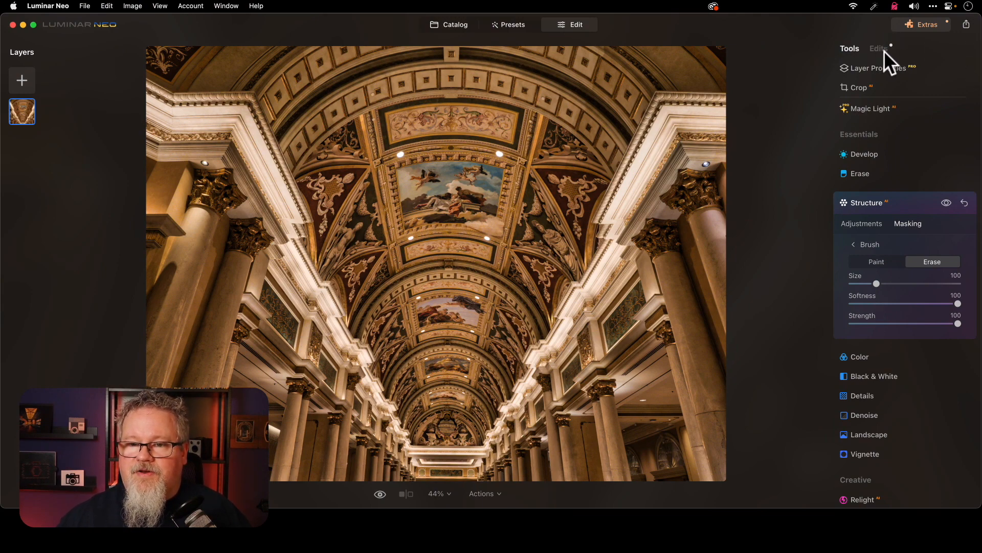
click(883, 49)
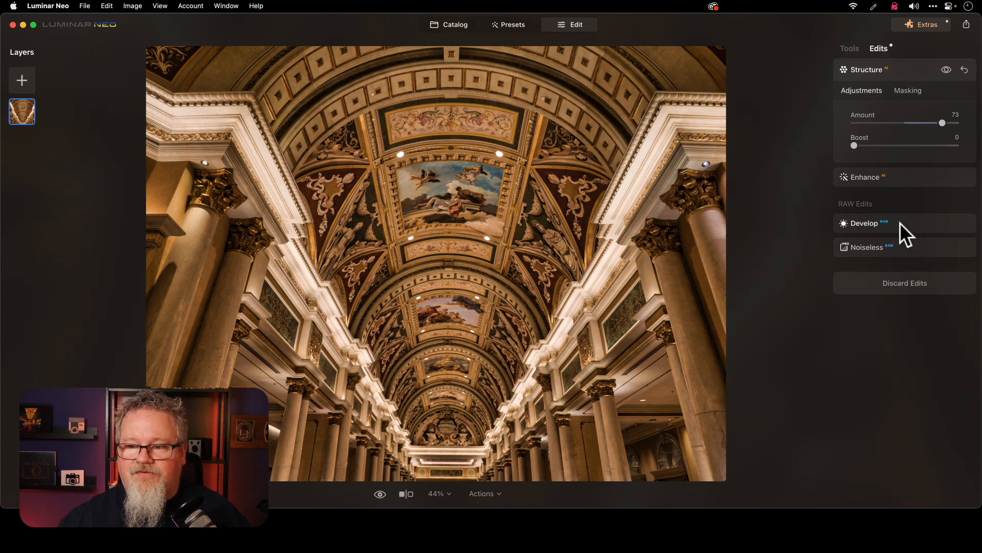
click(912, 175)
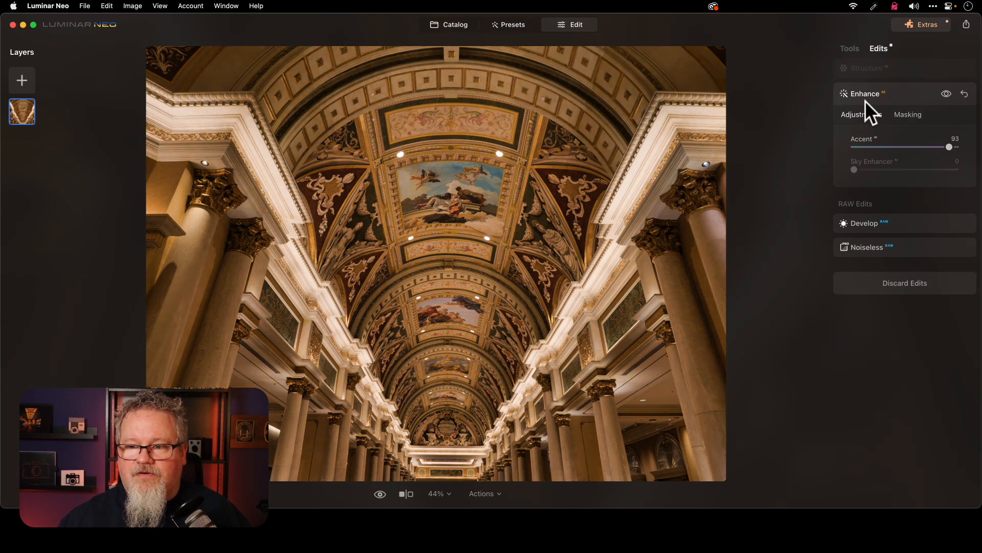
Reopen the applied Structure edit, try Amounts of 27 and 100 with a preview comparison, and settle on 49
click(906, 66)
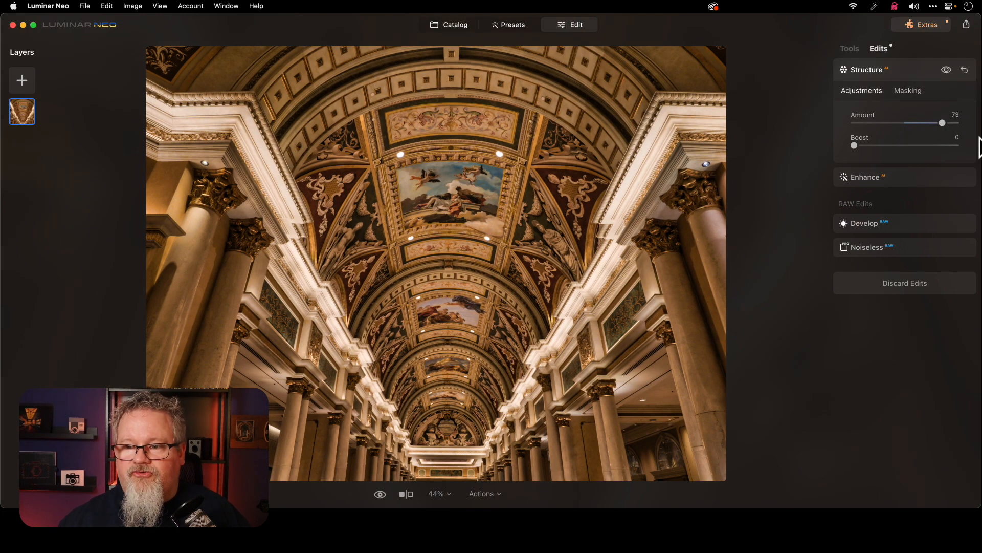
drag(940, 123, 915, 126)
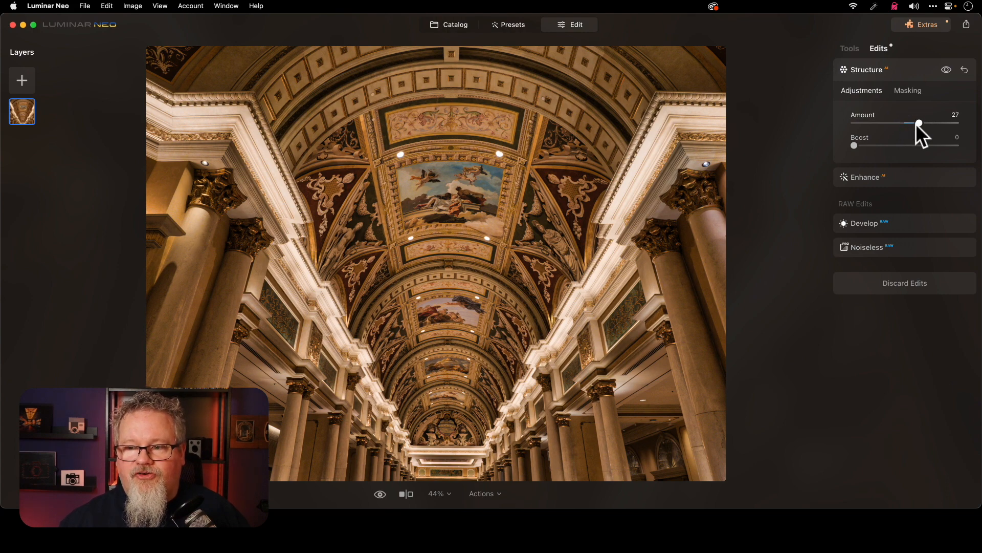
click(946, 71)
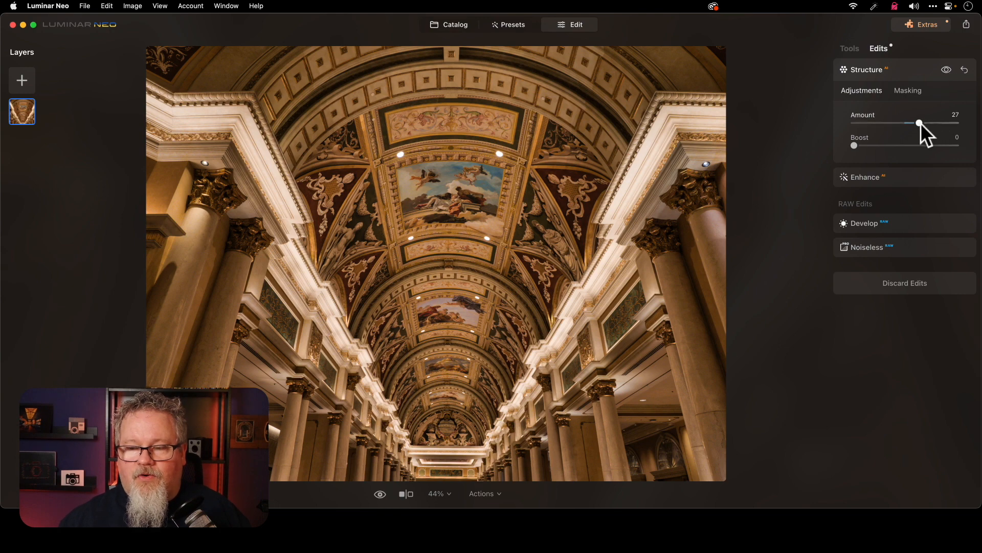
drag(919, 123, 971, 131)
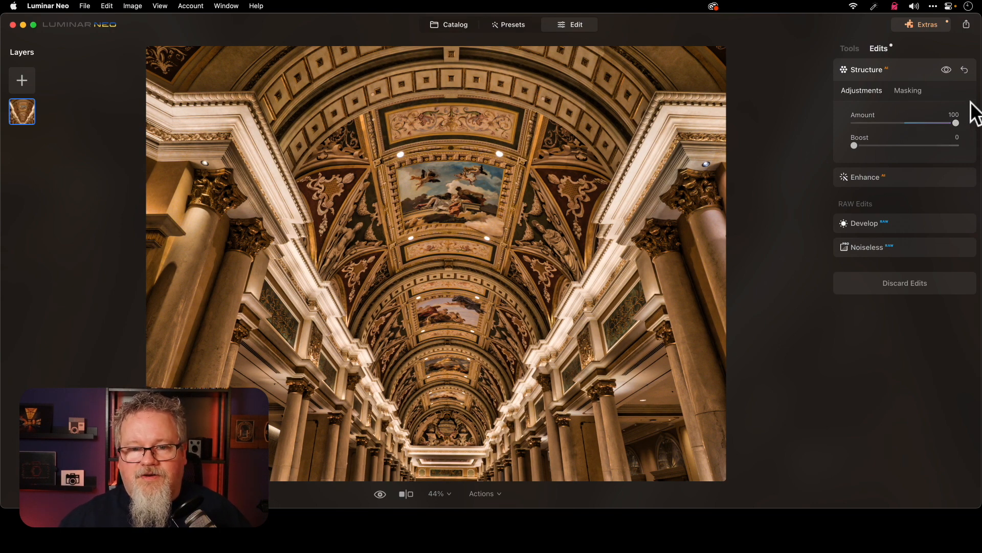
drag(955, 124, 928, 122)
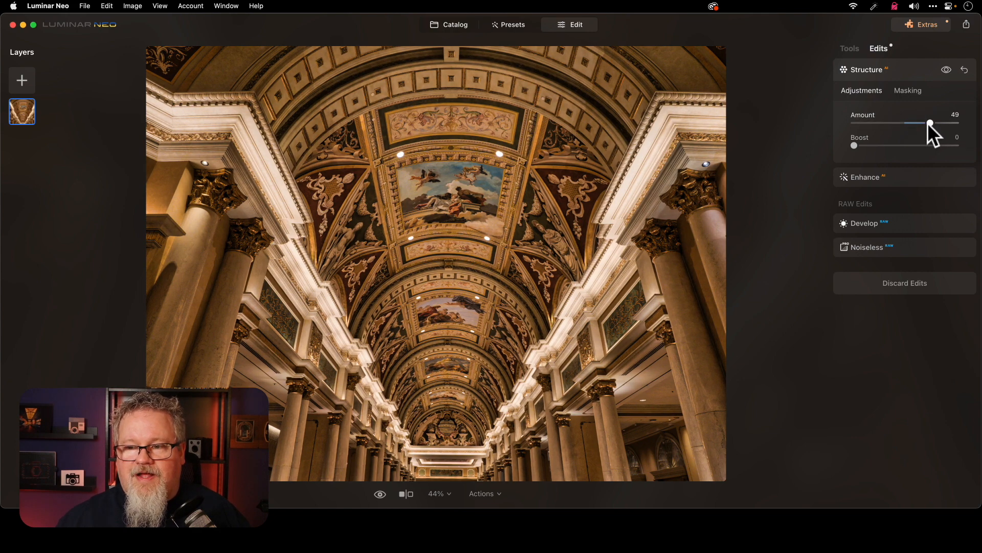